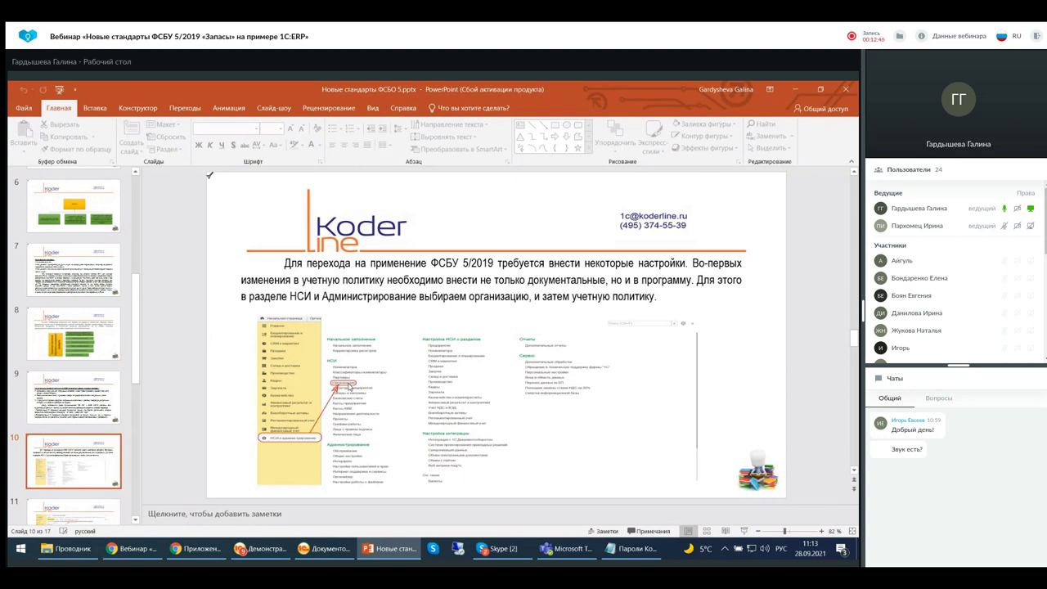
# Step: Show slides 11 and 12 on setting up the organization's accounting policy and its inventory options
pyautogui.scroll(-3, 350, 386)
pyautogui.scroll(1, 345, 390)
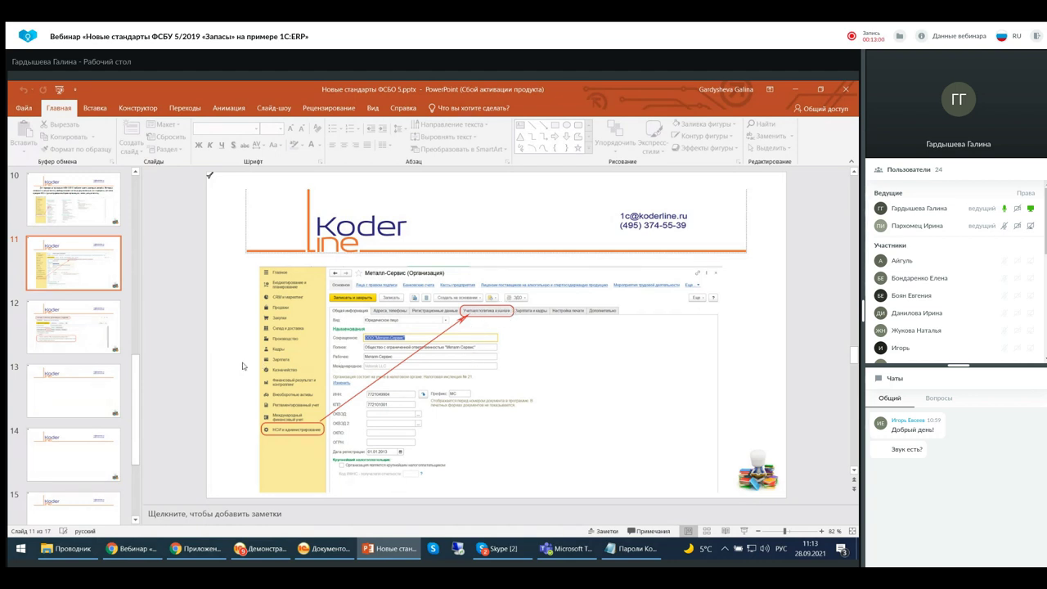
pyautogui.click(88, 341)
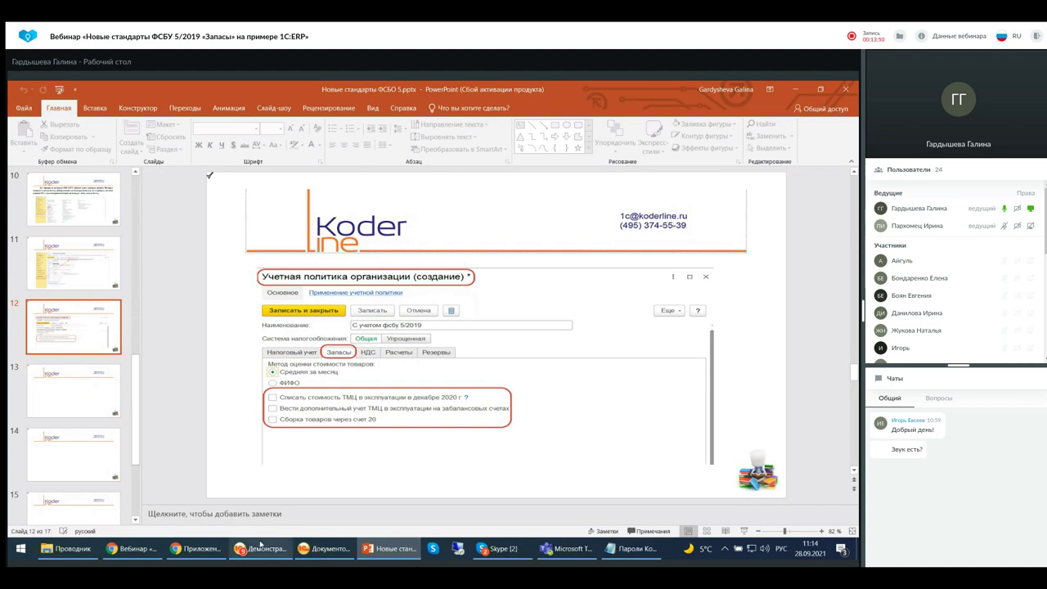
# Step: Switch to the 1C:ERP demo database and open the Организации list from НСИ и администрирование
pyautogui.moveTo(261, 553)
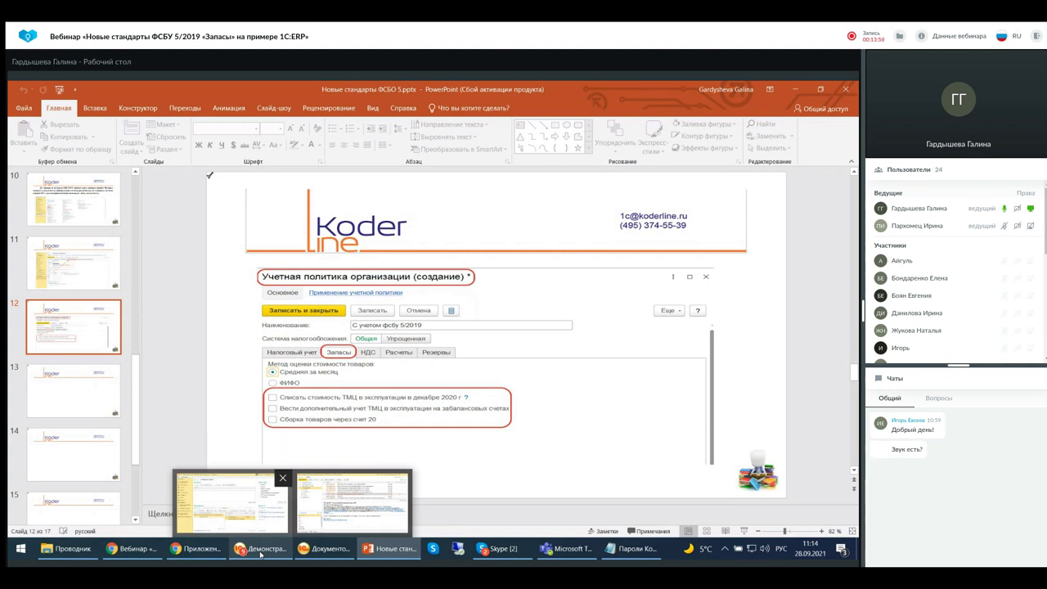
pyautogui.click(231, 500)
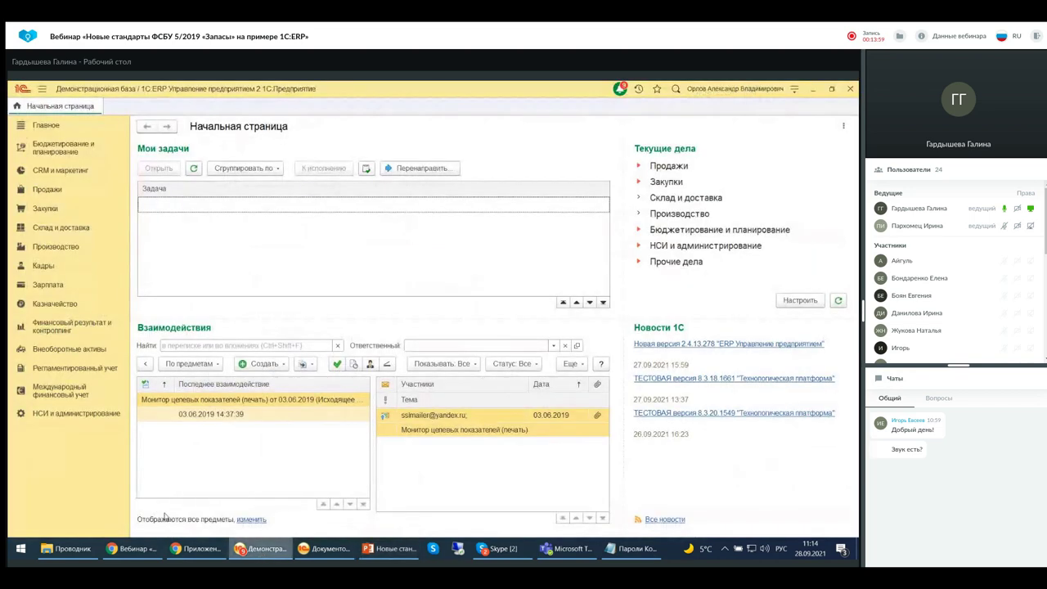
pyautogui.click(36, 416)
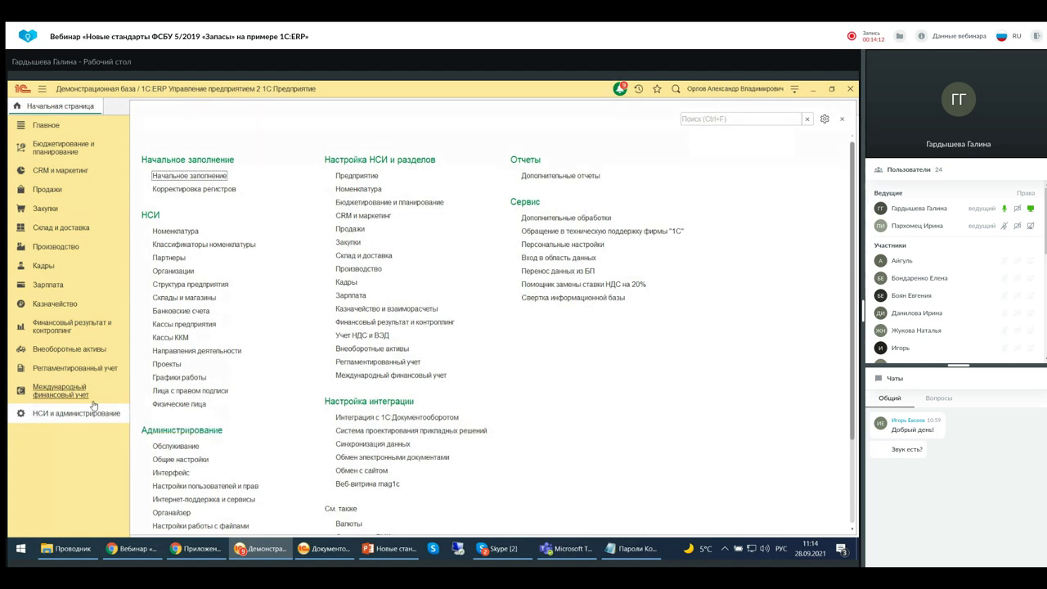
pyautogui.click(37, 131)
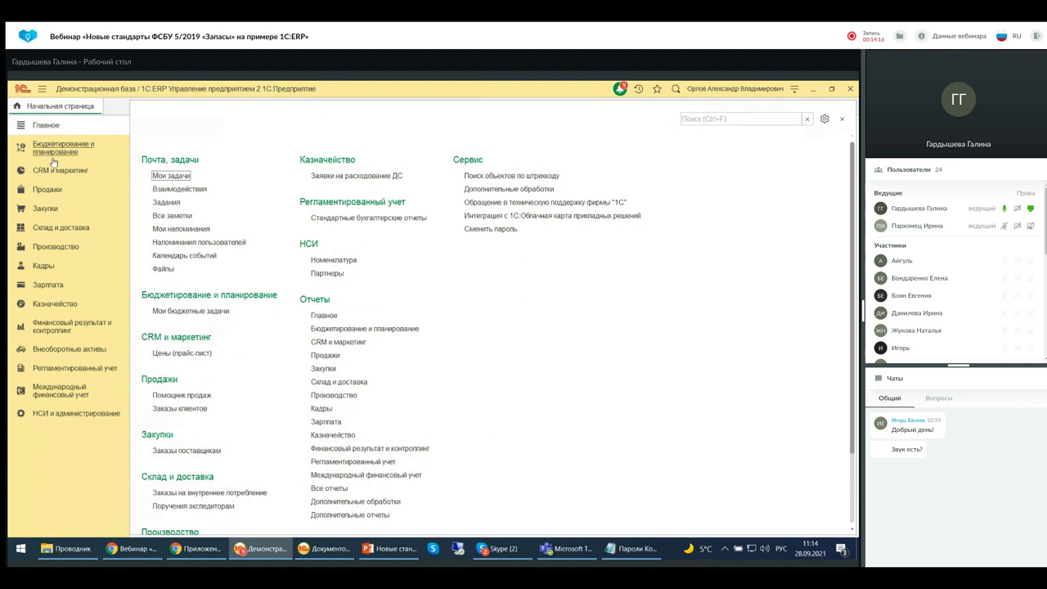
pyautogui.click(57, 413)
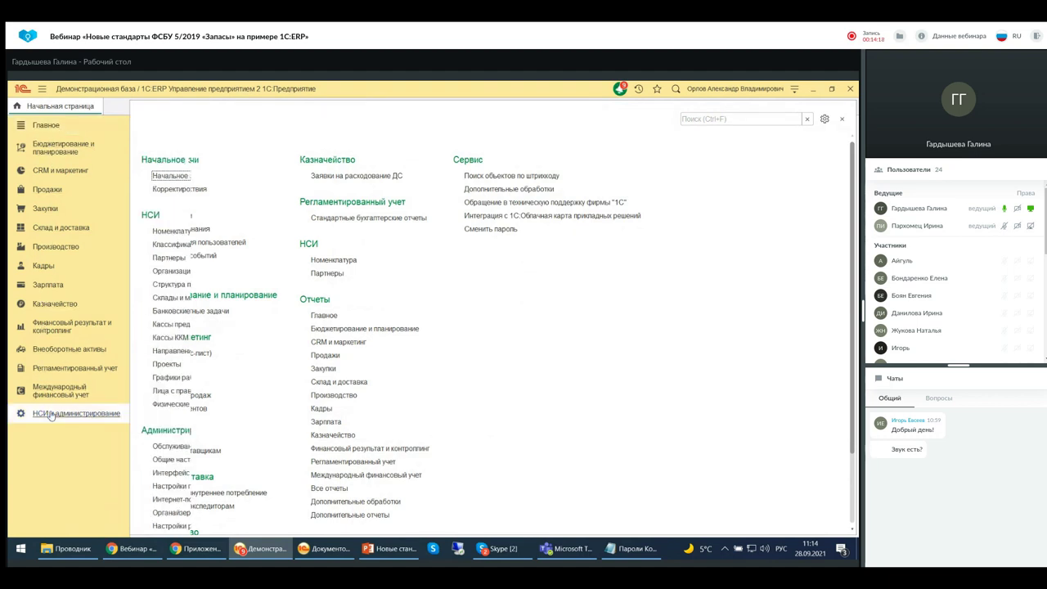
pyautogui.click(164, 273)
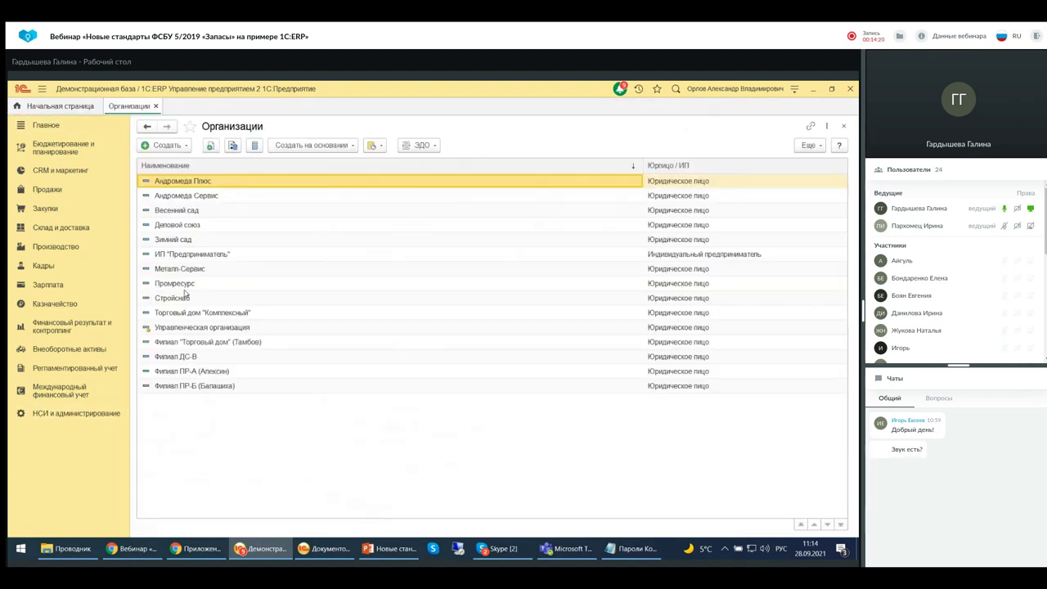
# Step: Open the Деловой союз organization card and display its accounting policy and tax settings
pyautogui.click(182, 225)
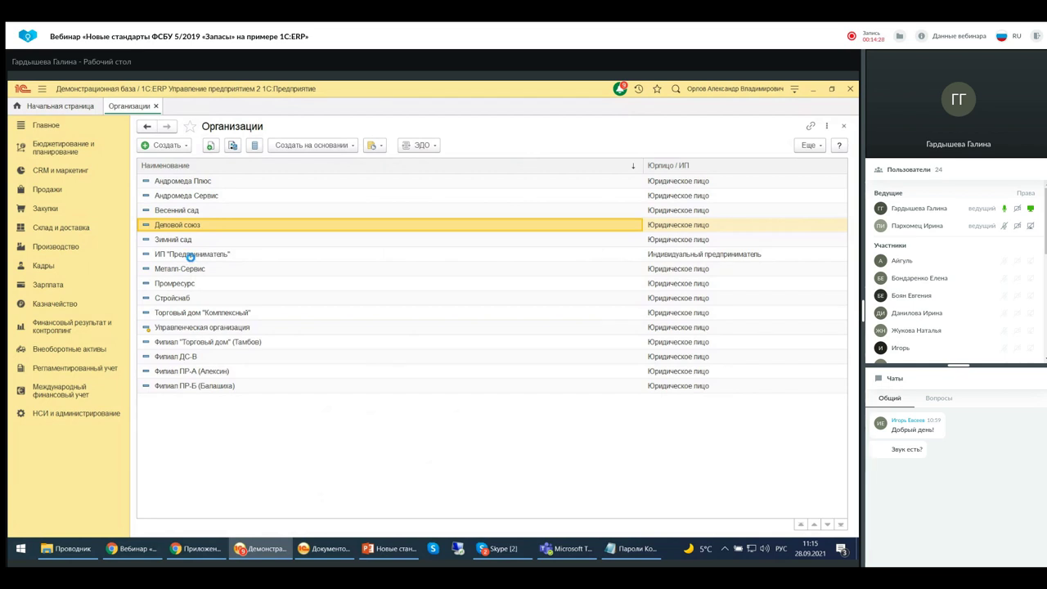
pyautogui.doubleClick(187, 227)
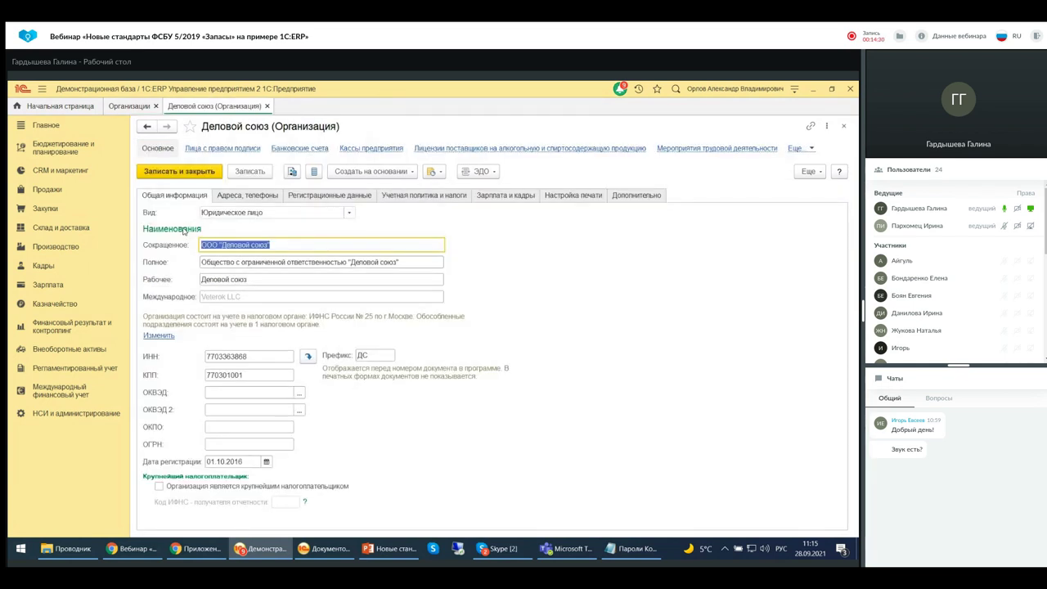
pyautogui.click(399, 197)
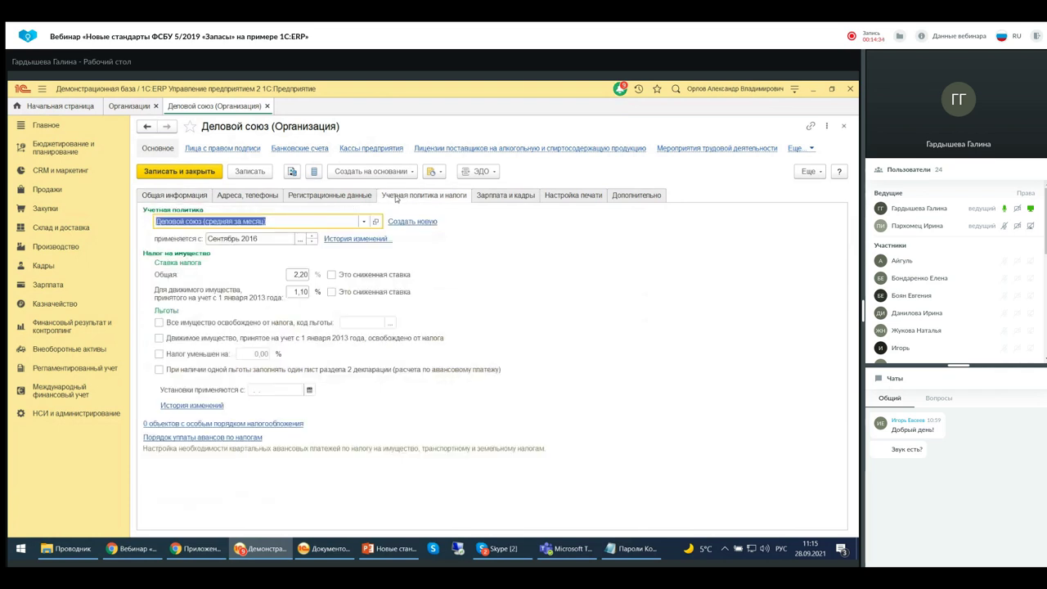
# Step: Set the accounting policy's effective date to Январь 2021
pyautogui.press('Tab')
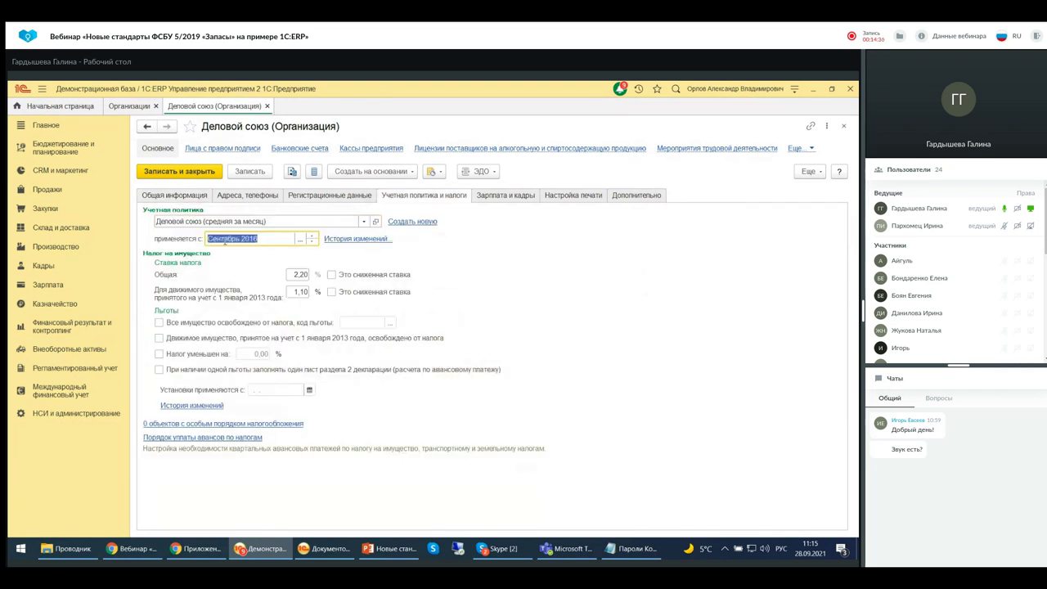
pyautogui.click(300, 240)
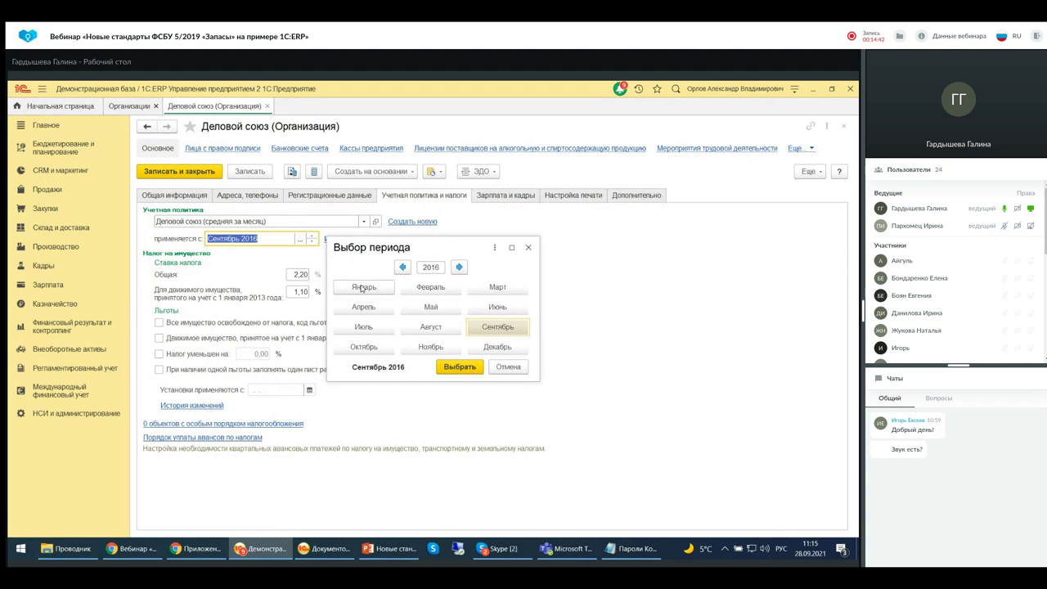
pyautogui.click(361, 287)
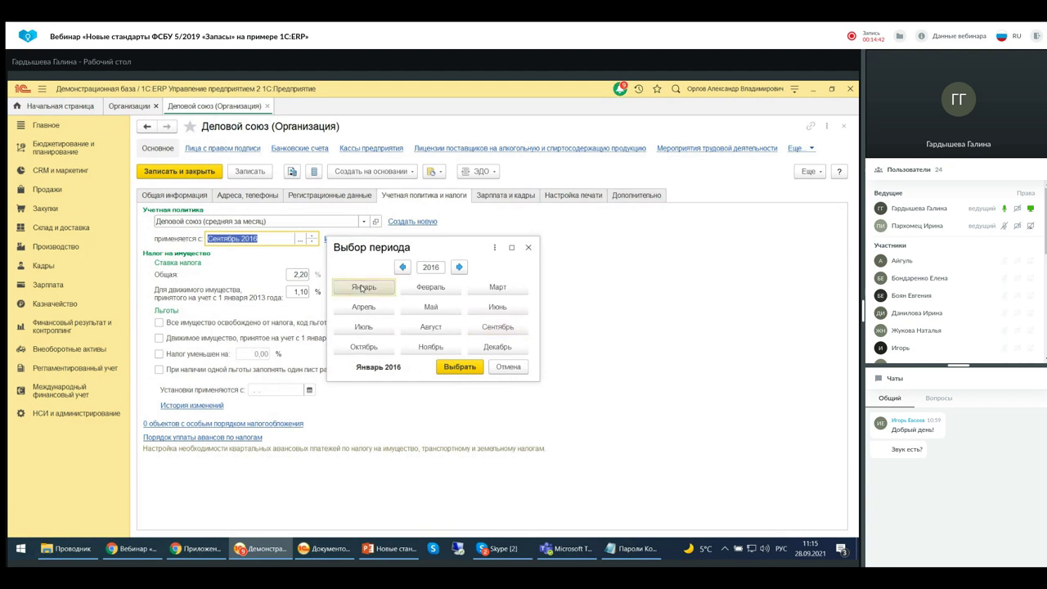
pyautogui.click(459, 266)
pyautogui.click(459, 267)
pyautogui.click(459, 267)
pyautogui.click(459, 267)
pyautogui.click(459, 266)
pyautogui.click(451, 374)
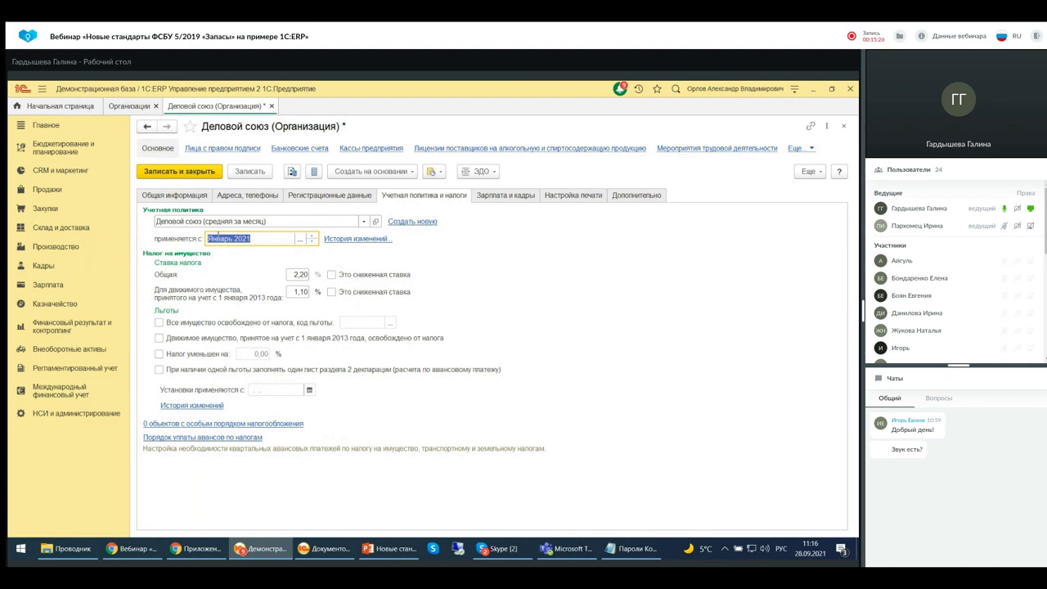
# Step: Start a new accounting policy and enable additional off-balance accounting of ТМЦ in operation in its Запасы settings
pyautogui.click(400, 225)
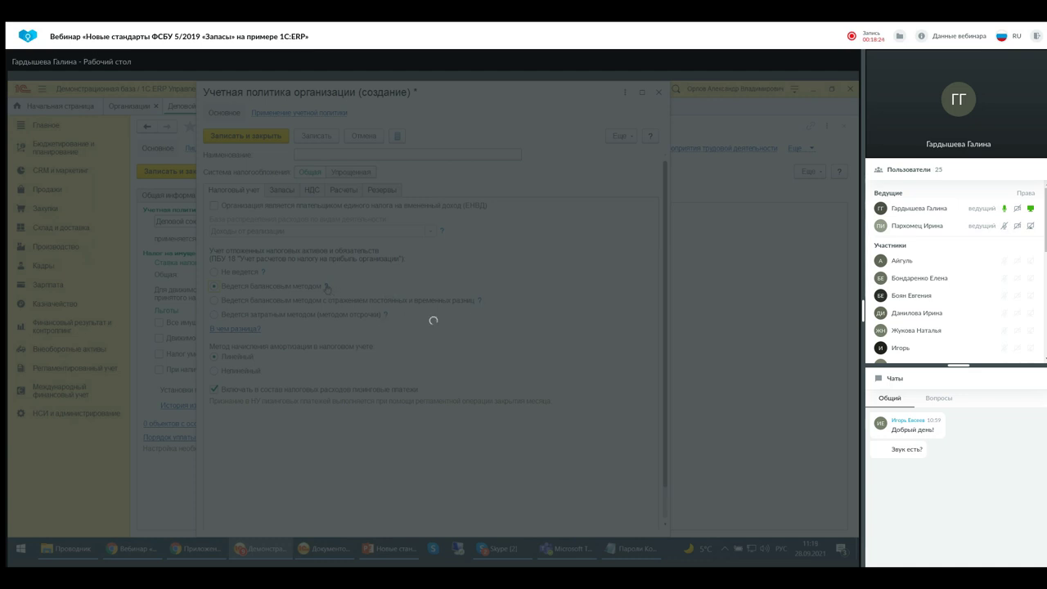
pyautogui.moveTo(327, 287)
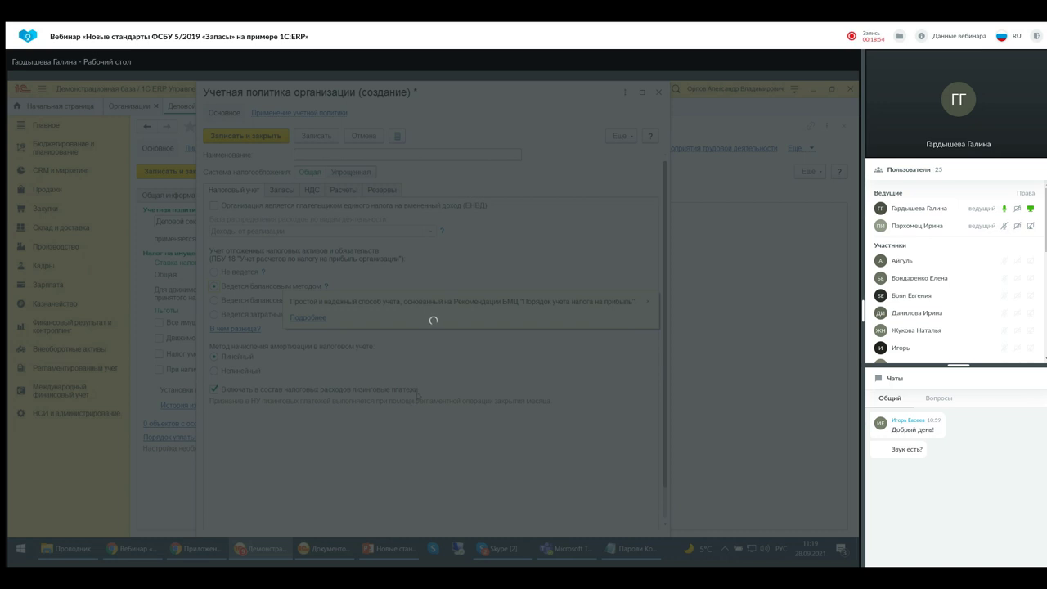
pyautogui.click(274, 191)
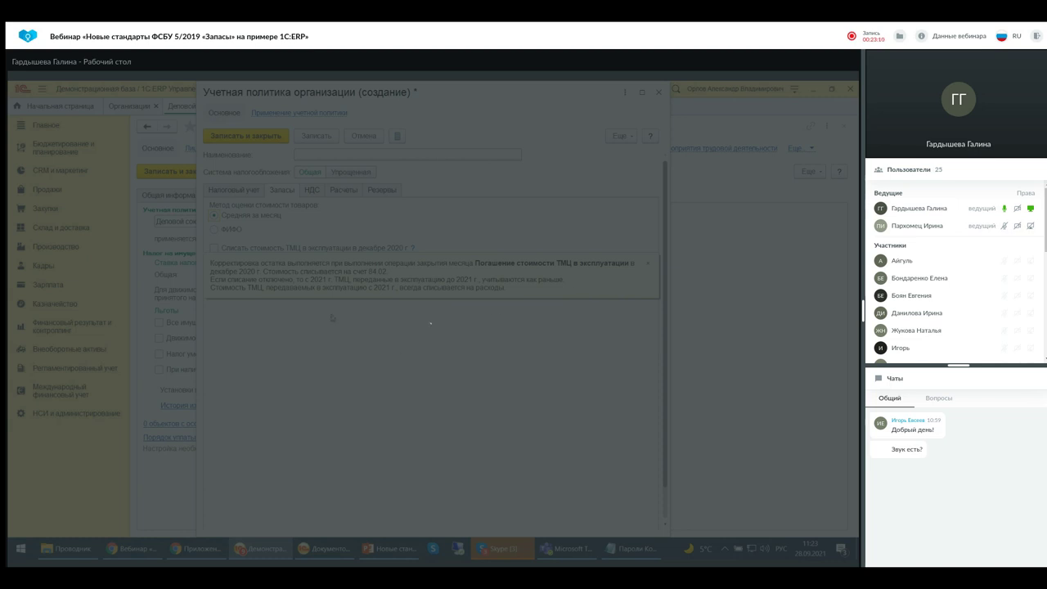
pyautogui.click(646, 264)
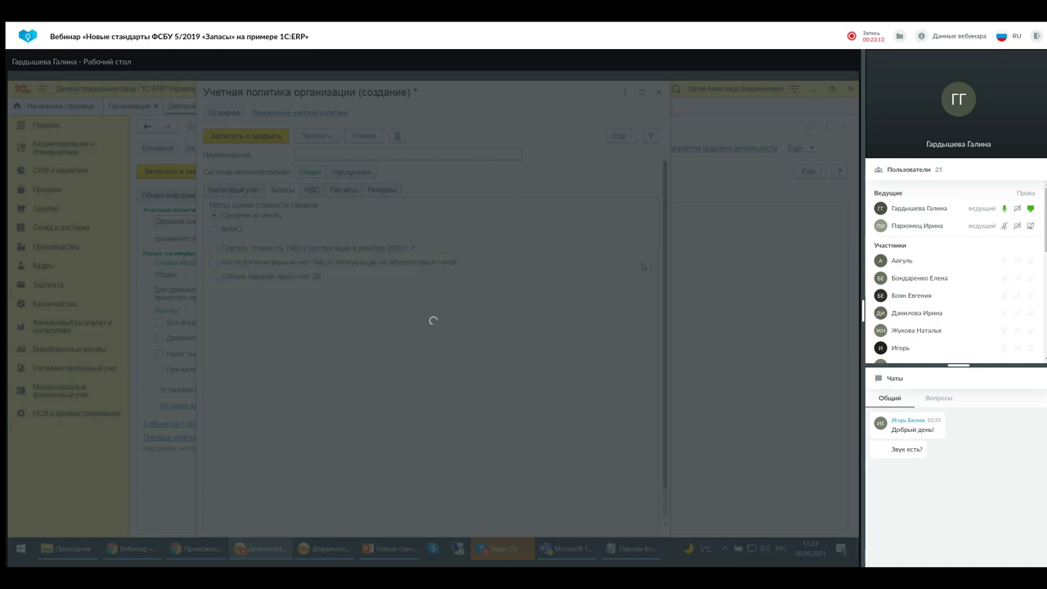
pyautogui.click(217, 264)
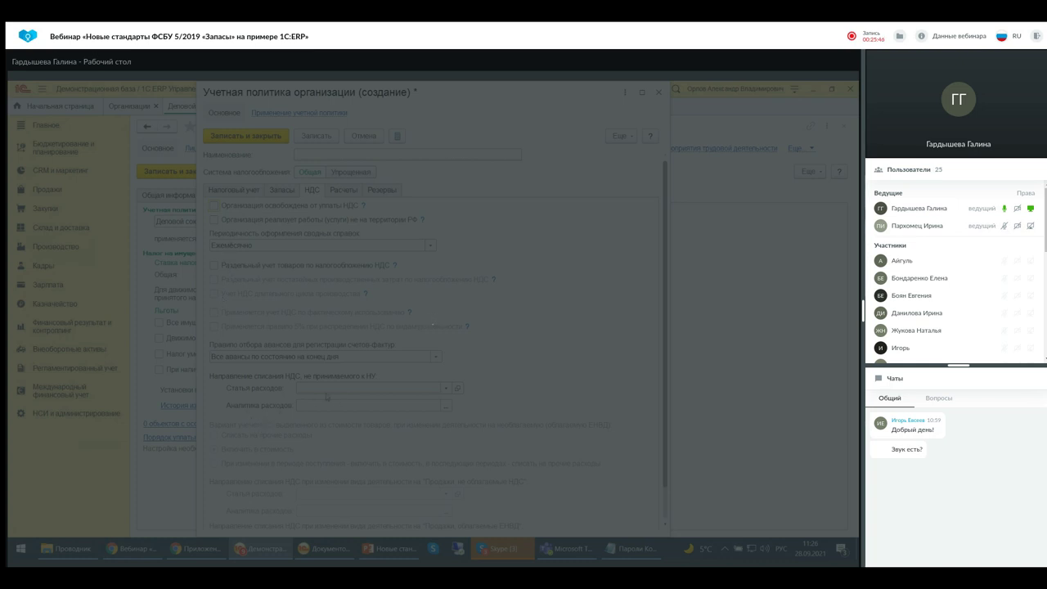
# Step: Review the НДС, Расчеты and Резервы settings of the new accounting policy
pyautogui.scroll(-1, 392, 505)
pyautogui.scroll(1, 391, 505)
pyautogui.click(353, 191)
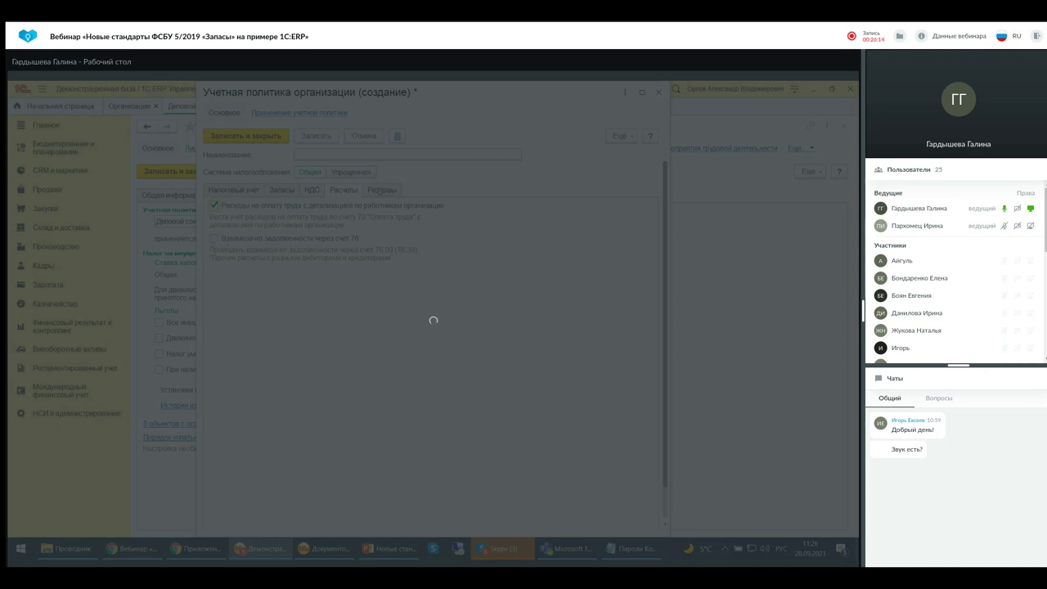
pyautogui.click(380, 189)
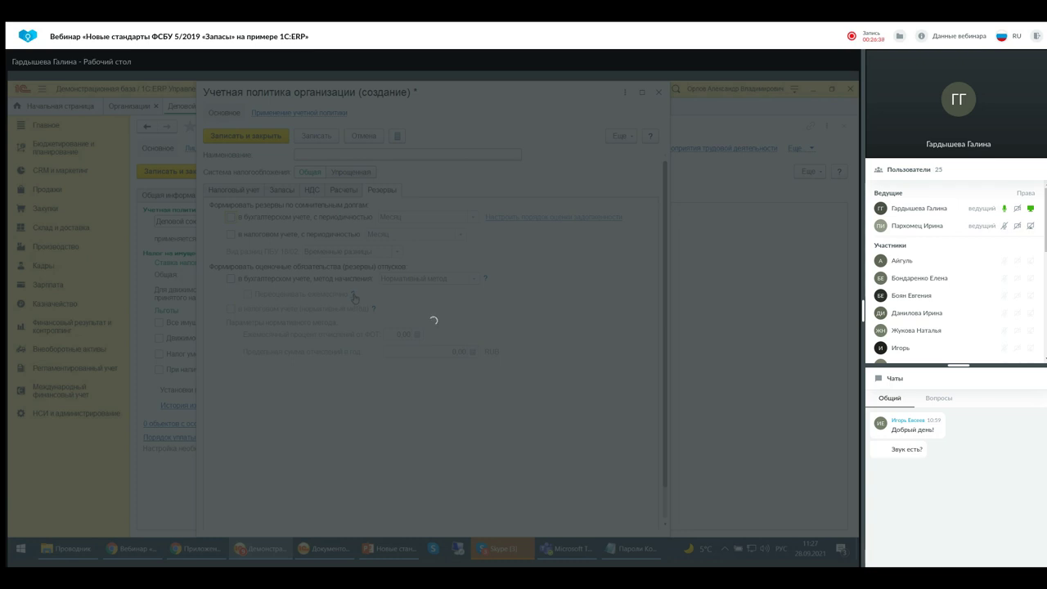
# Step: Examine the debt types in the debt evaluation settings for doubtful-debt reserves and close those settings
pyautogui.moveTo(355, 298)
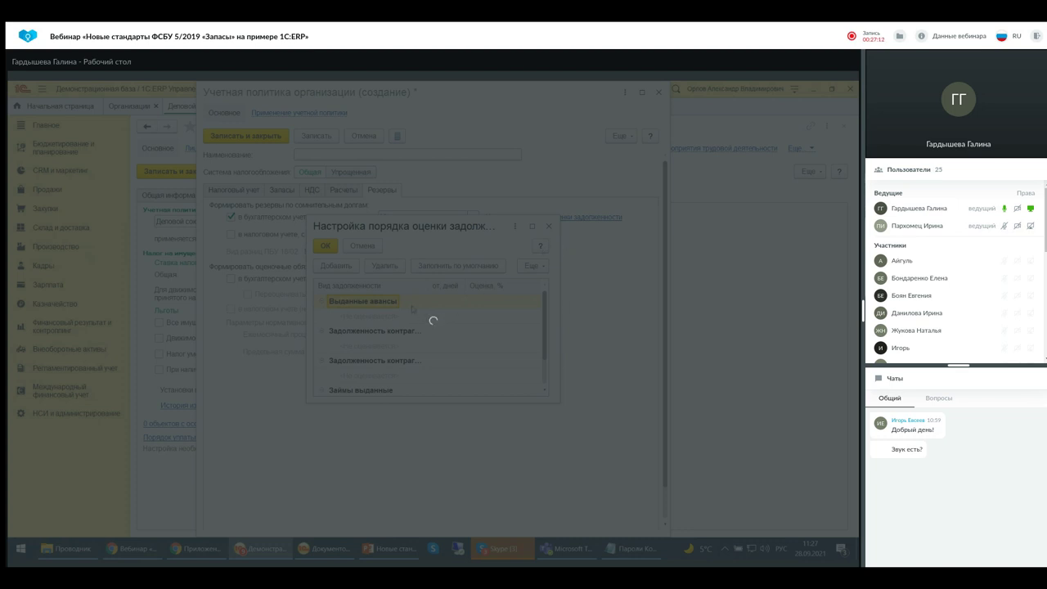
pyautogui.scroll(-1, 433, 321)
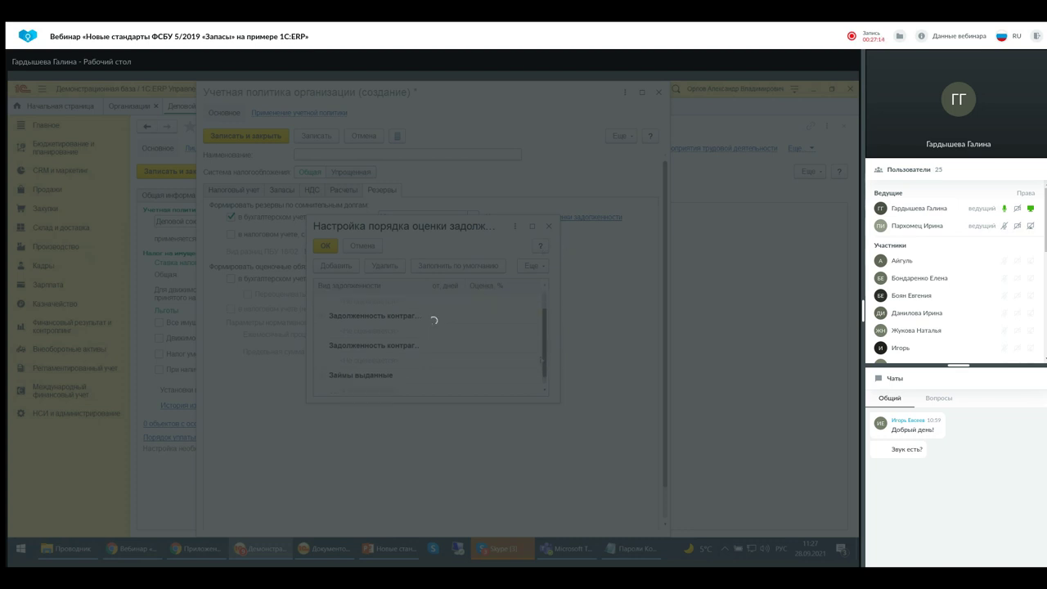
pyautogui.scroll(1, 540, 343)
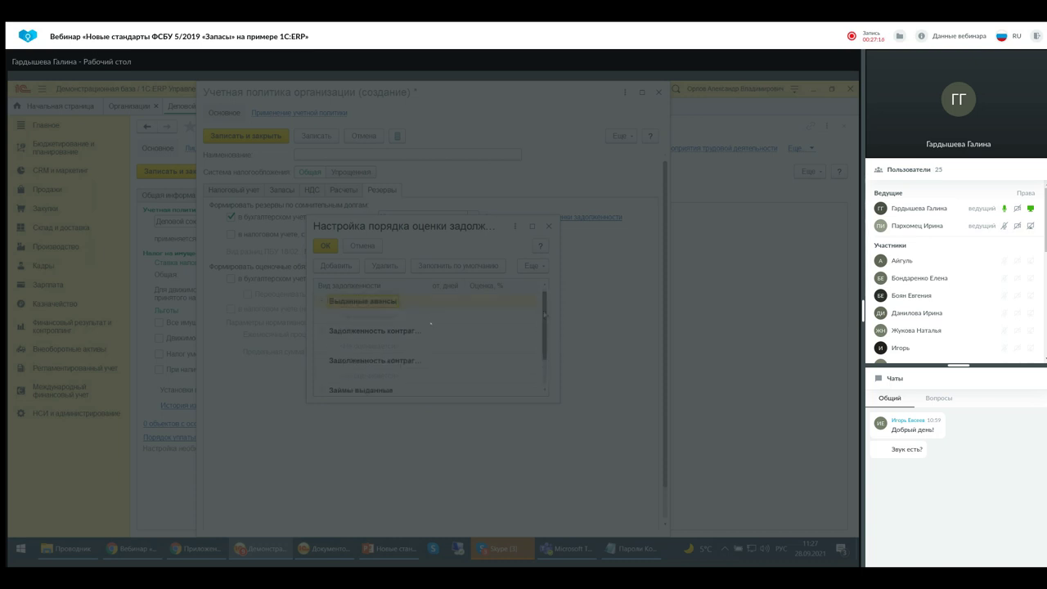
pyautogui.click(549, 226)
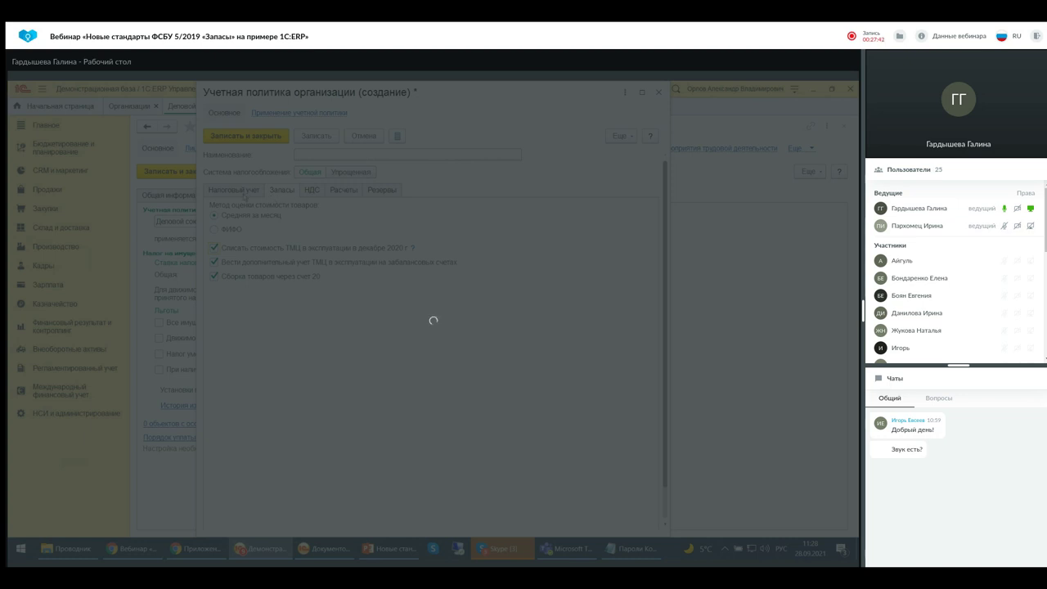
# Step: Recheck the Налоговый учет settings and close the new accounting policy without saving the changes
pyautogui.click(244, 197)
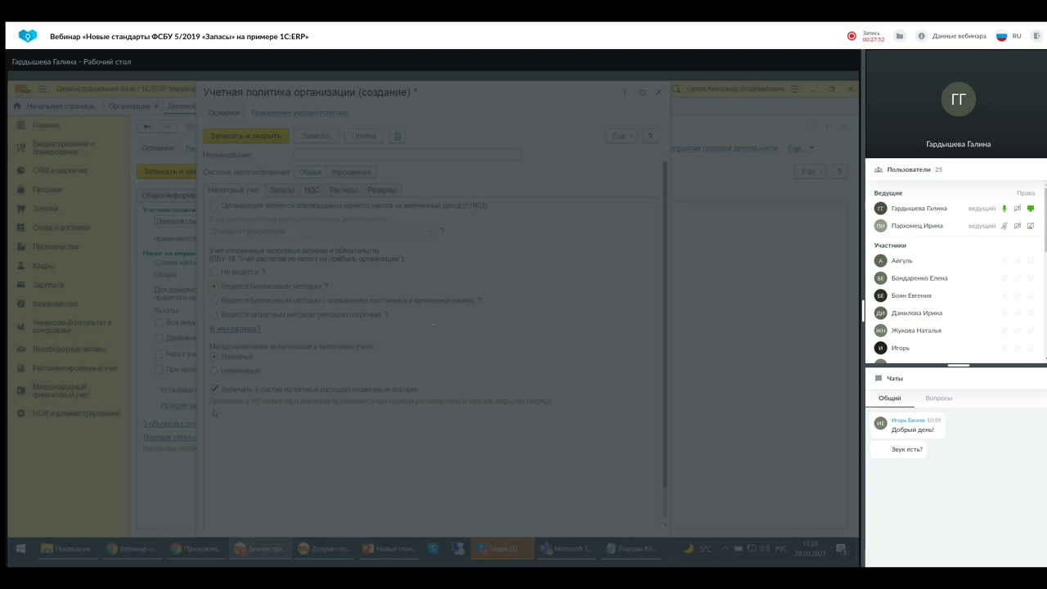
pyautogui.click(659, 92)
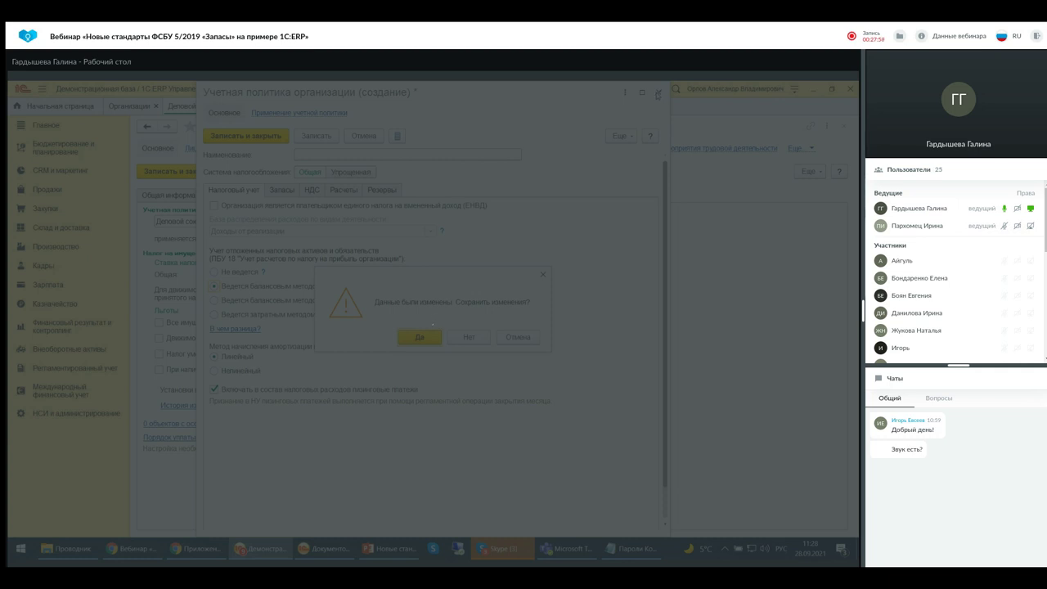
pyautogui.click(467, 338)
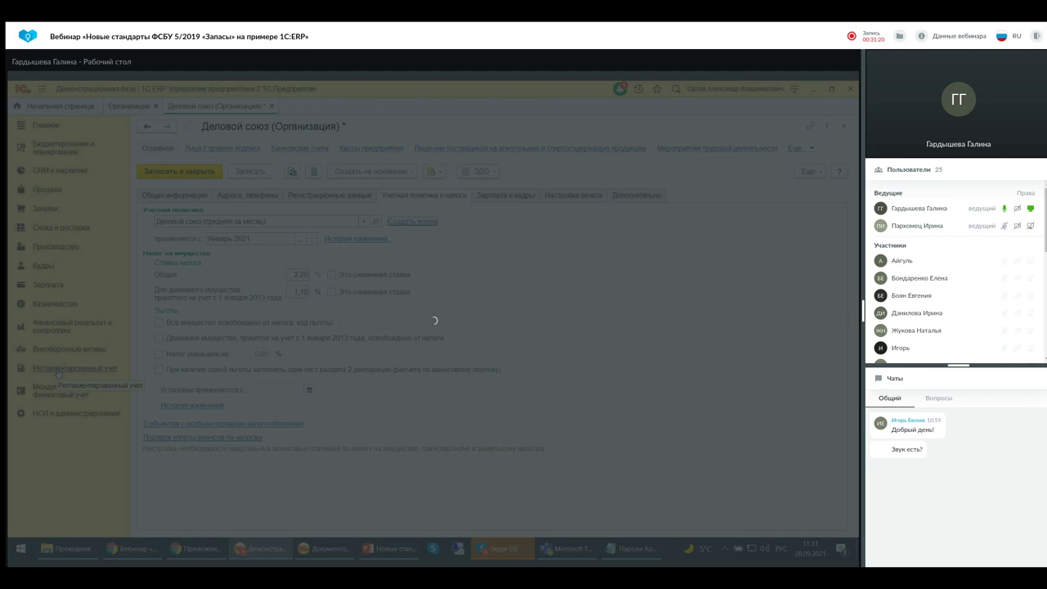
# Step: Open the regulated reports from Регламентированный учет and dismiss the 1С-Отчетность service advertisement
pyautogui.click(58, 372)
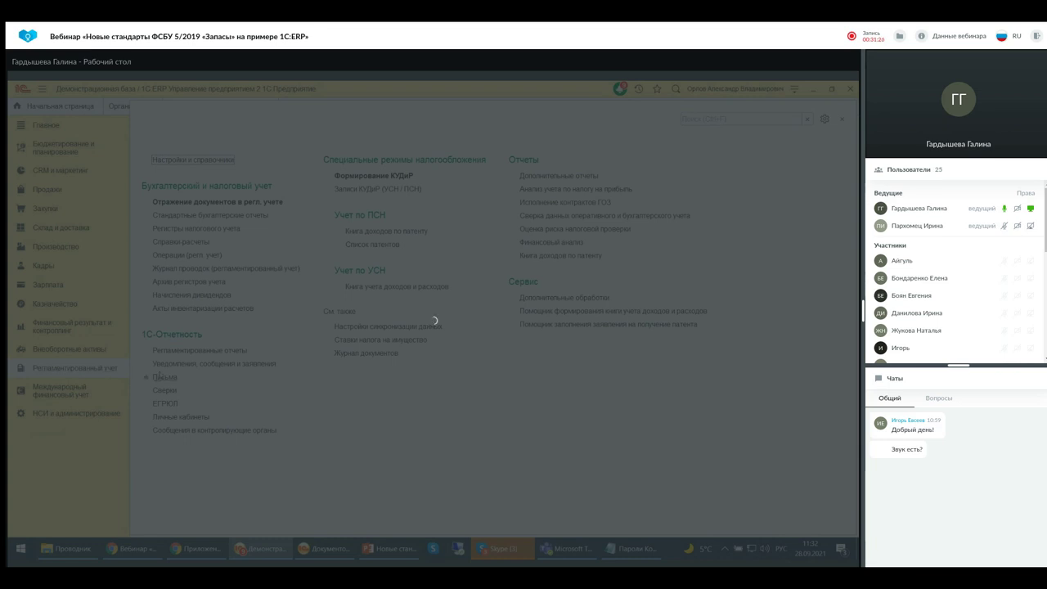
pyautogui.click(195, 350)
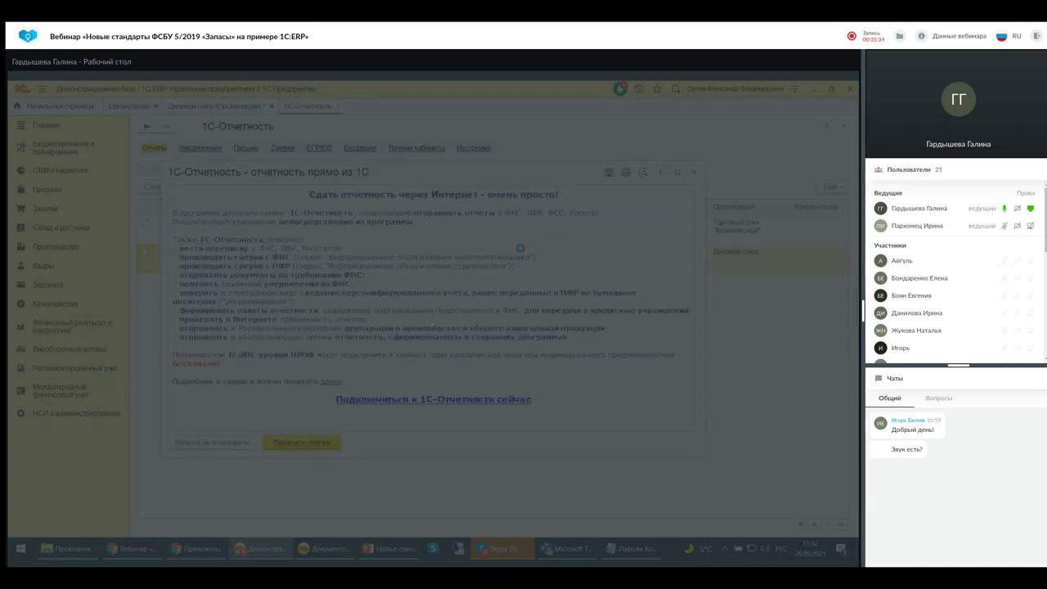
pyautogui.click(694, 170)
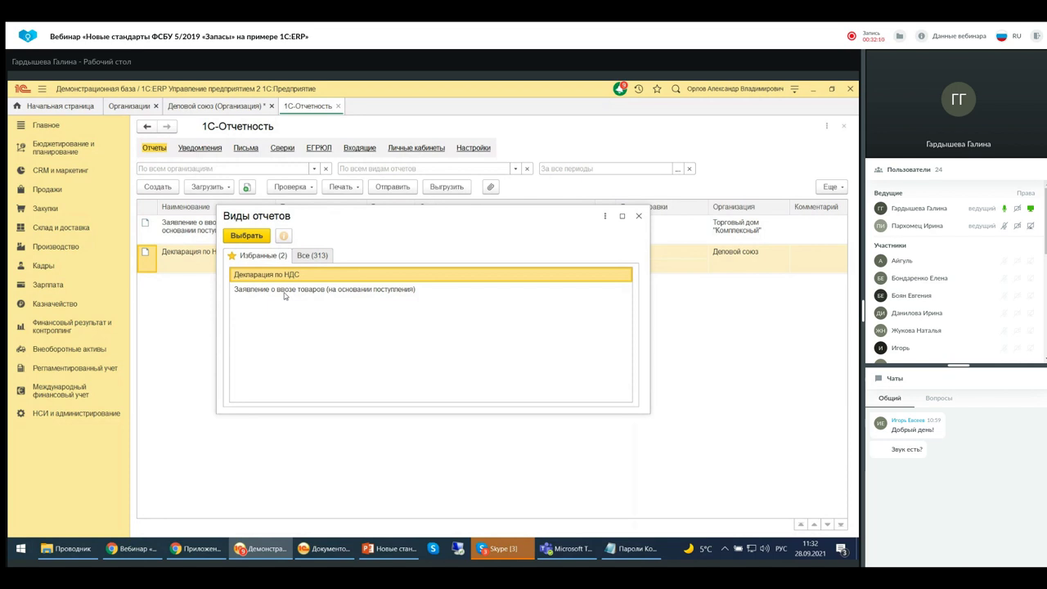
# Step: Choose Бухгалтерская отчетность (с 2011 года) from the full set of report types for a new report
pyautogui.click(308, 259)
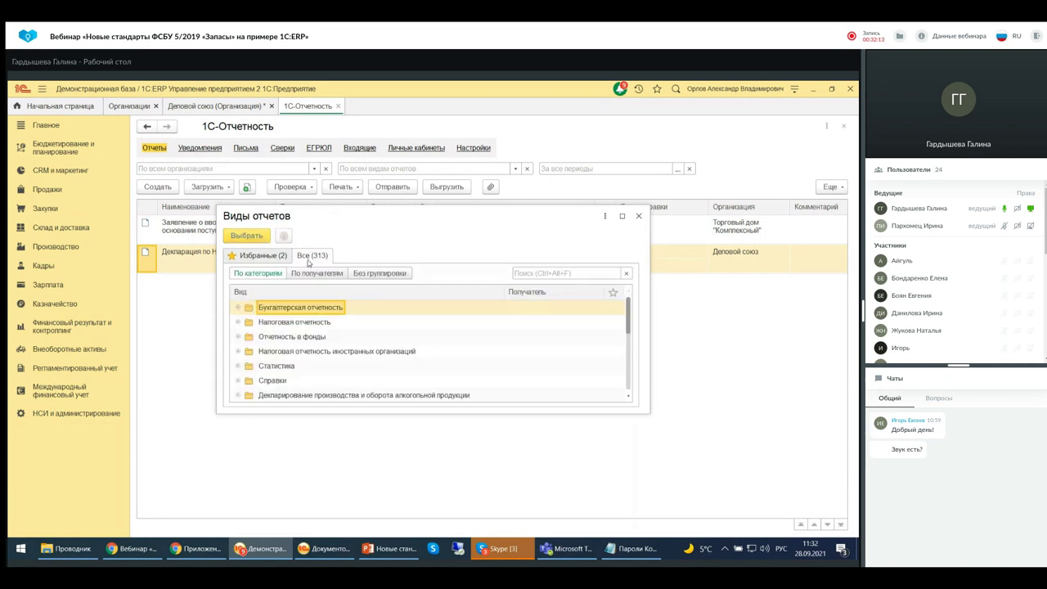
pyautogui.click(238, 307)
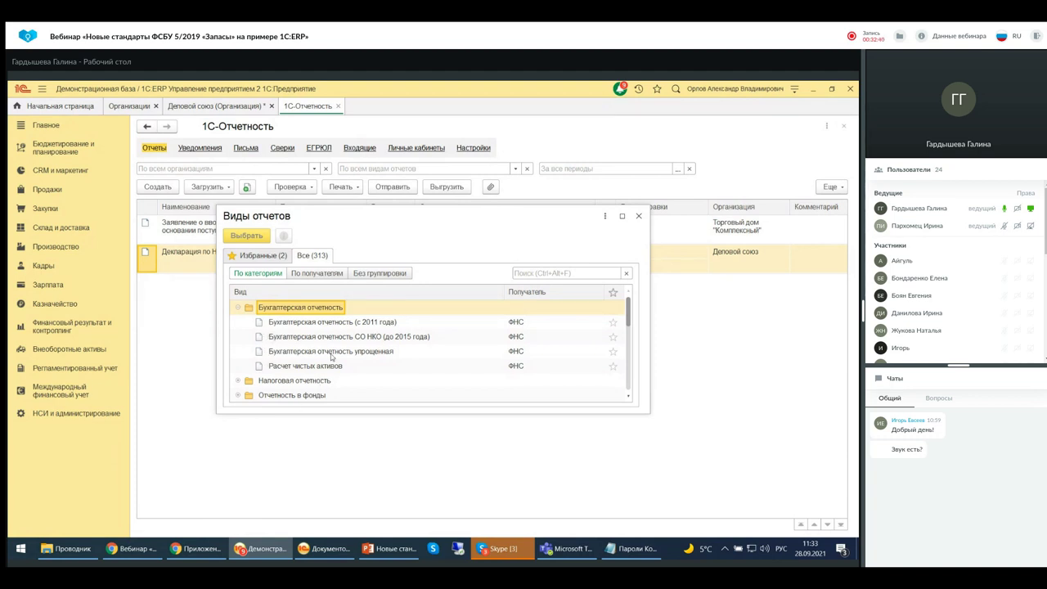
pyautogui.doubleClick(260, 323)
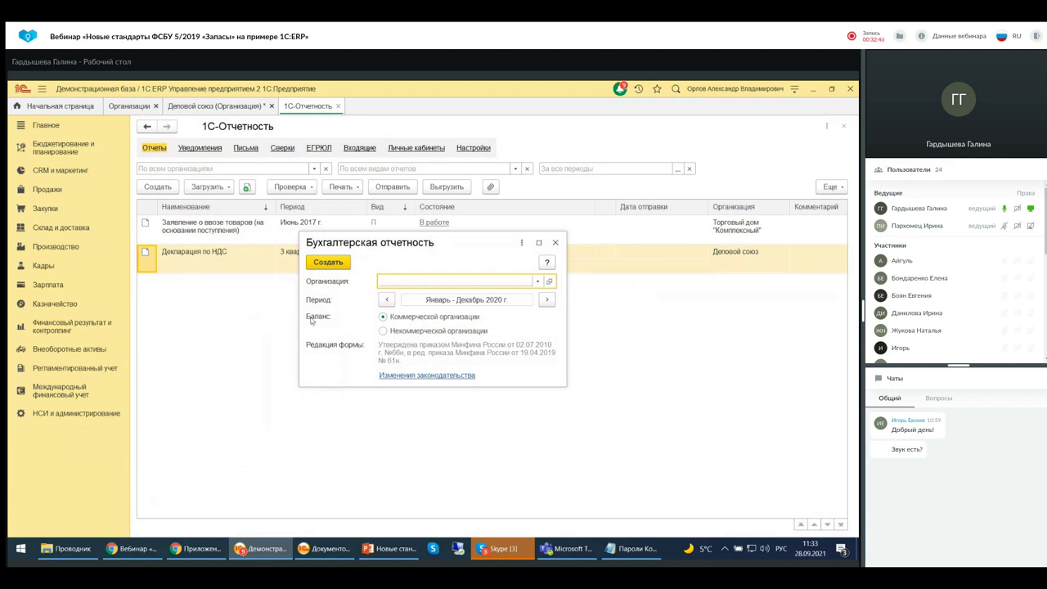
# Step: Create the Бухгалтерская отчетность report for Деловой союз for January–December 2020 with the commercial organization balance
pyautogui.click(537, 282)
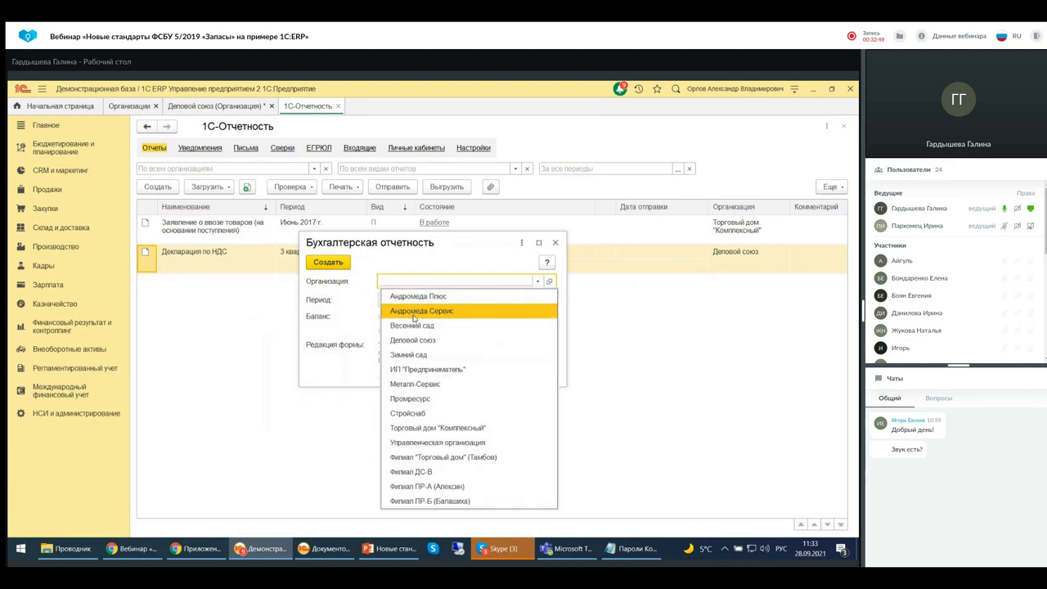
pyautogui.click(413, 344)
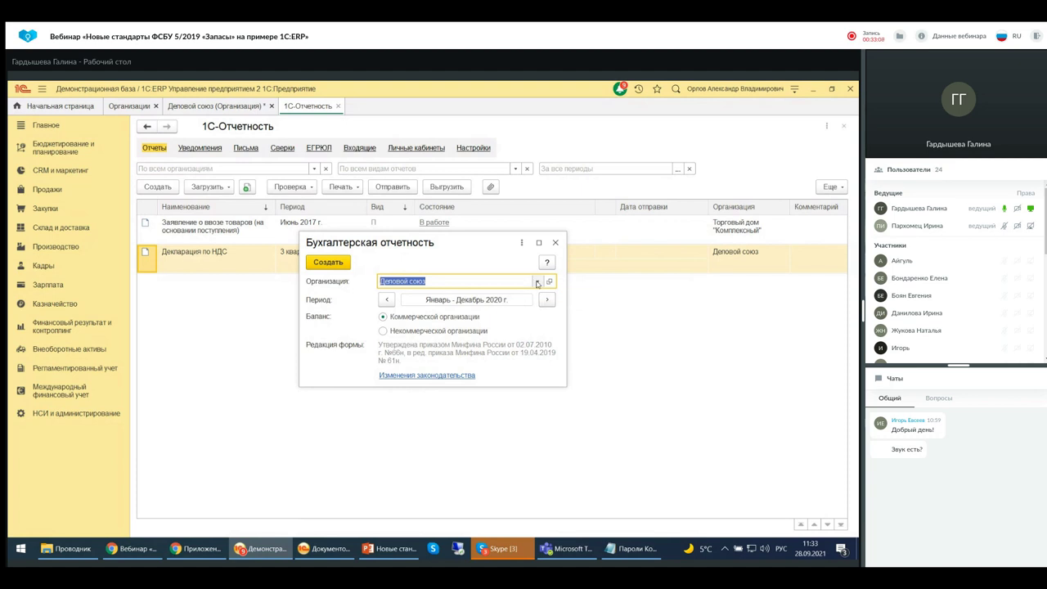
pyautogui.click(537, 282)
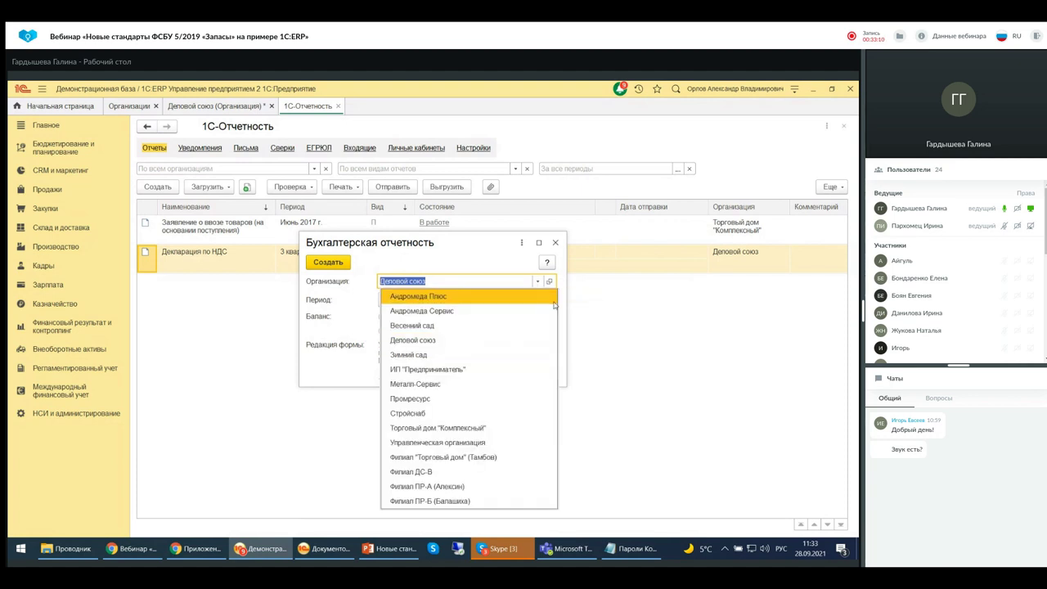
pyautogui.click(402, 342)
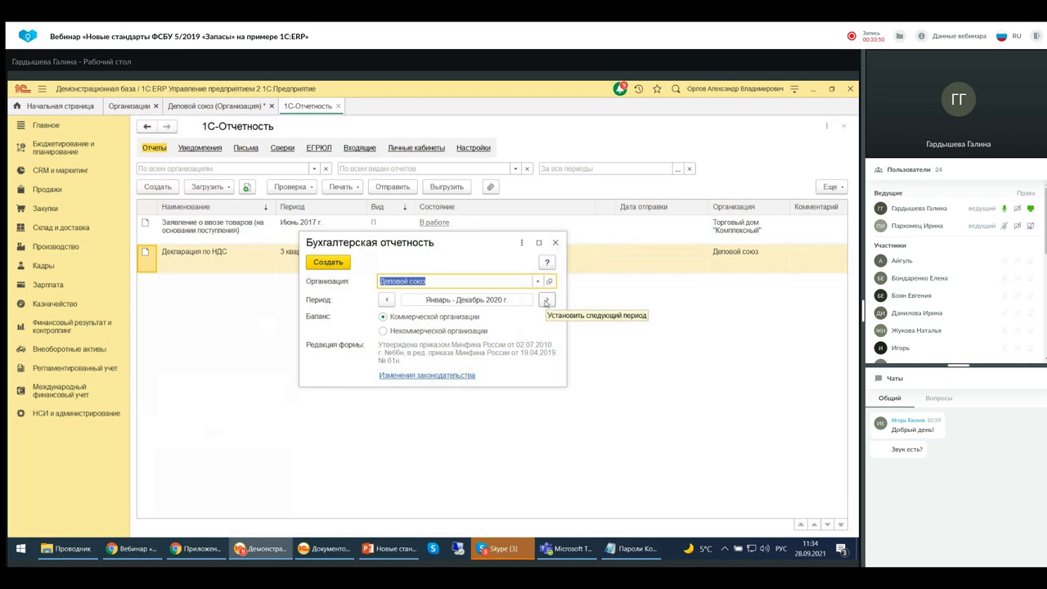
pyautogui.click(338, 263)
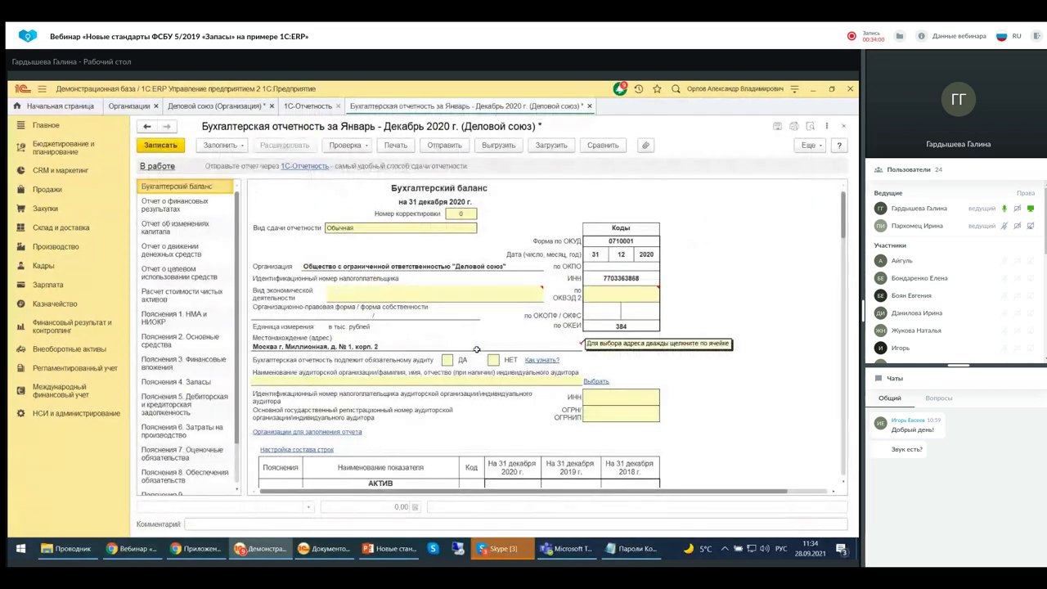
# Step: Fill in all the reports of the new Бухгалтерская отчетность set automatically
pyautogui.scroll(-2, 476, 350)
pyautogui.scroll(-1, 476, 350)
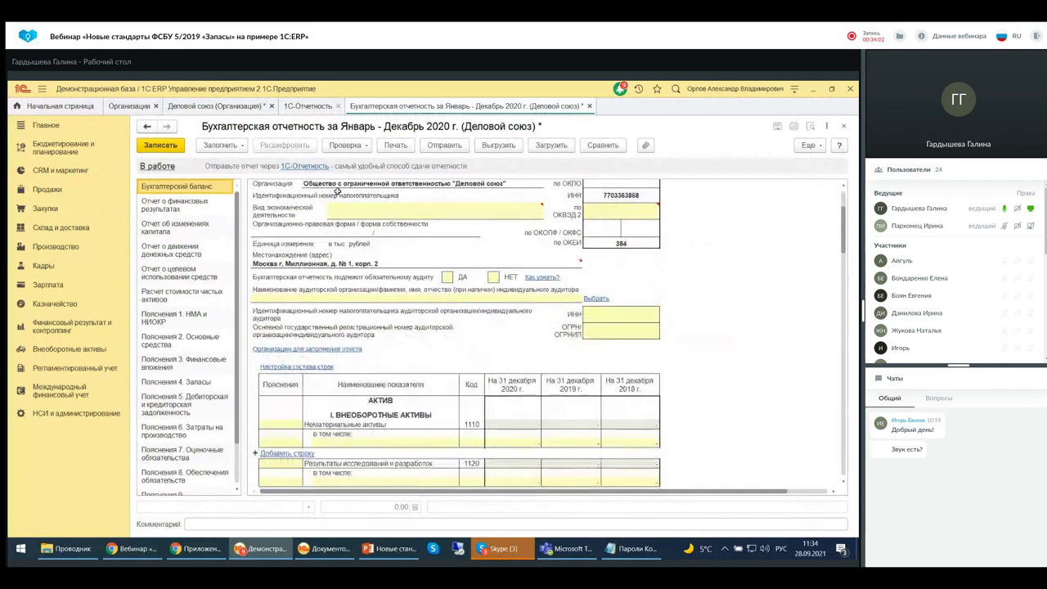
pyautogui.click(213, 146)
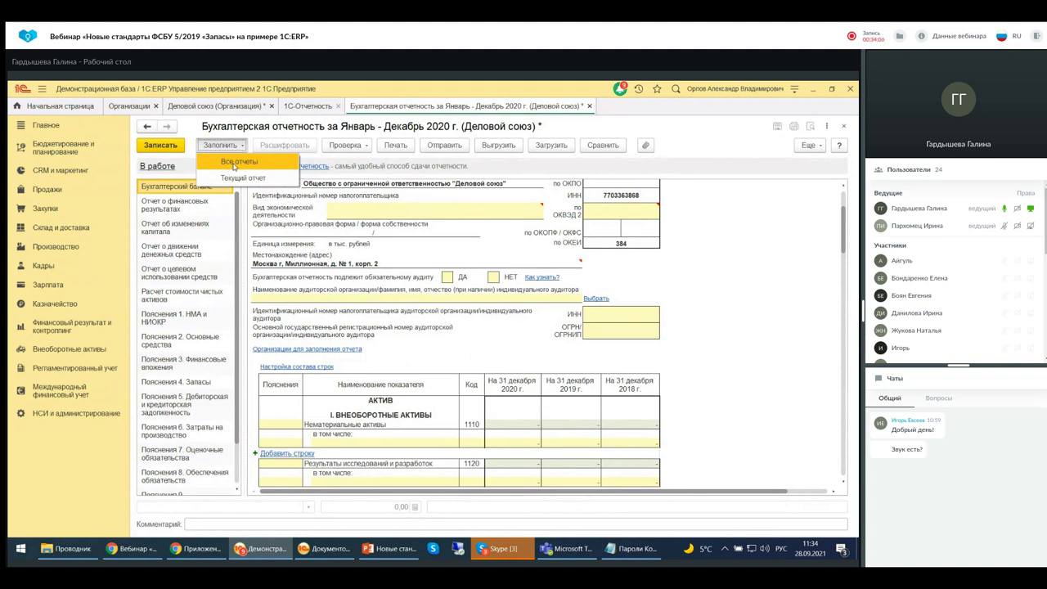
pyautogui.click(234, 167)
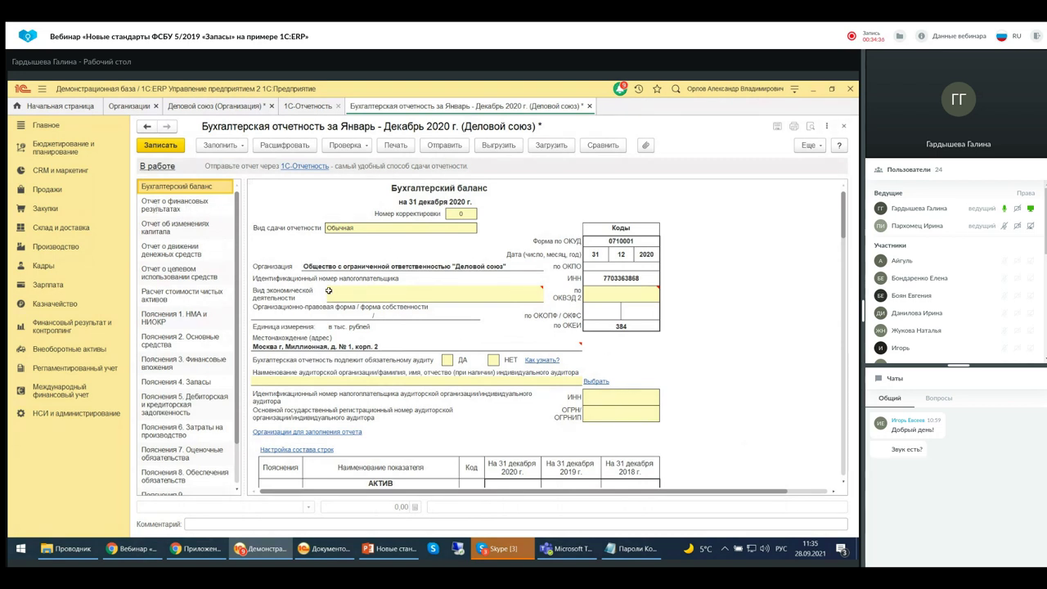
# Step: Examine the cost of sales, selling expenses, administrative expenses and sales profit lines in Отчет о финансовых результатах
pyautogui.click(160, 210)
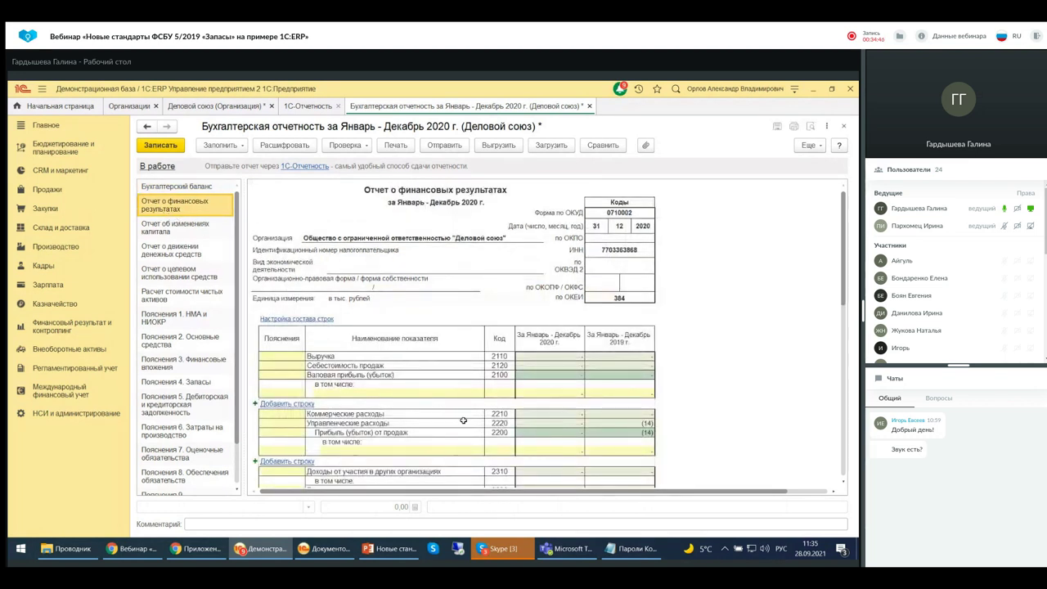
pyautogui.click(558, 365)
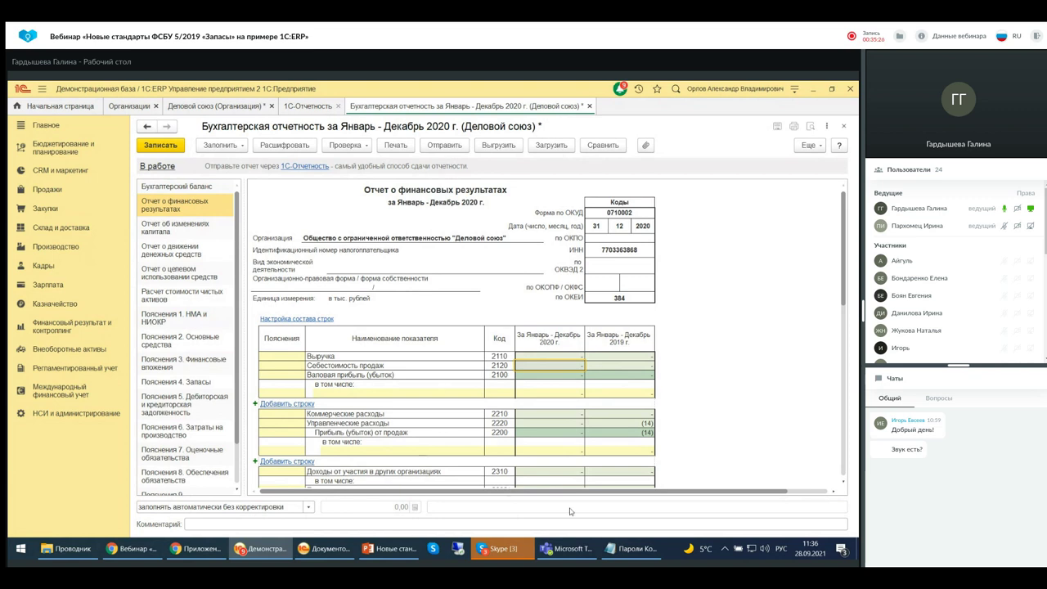
pyautogui.click(539, 413)
pyautogui.click(541, 425)
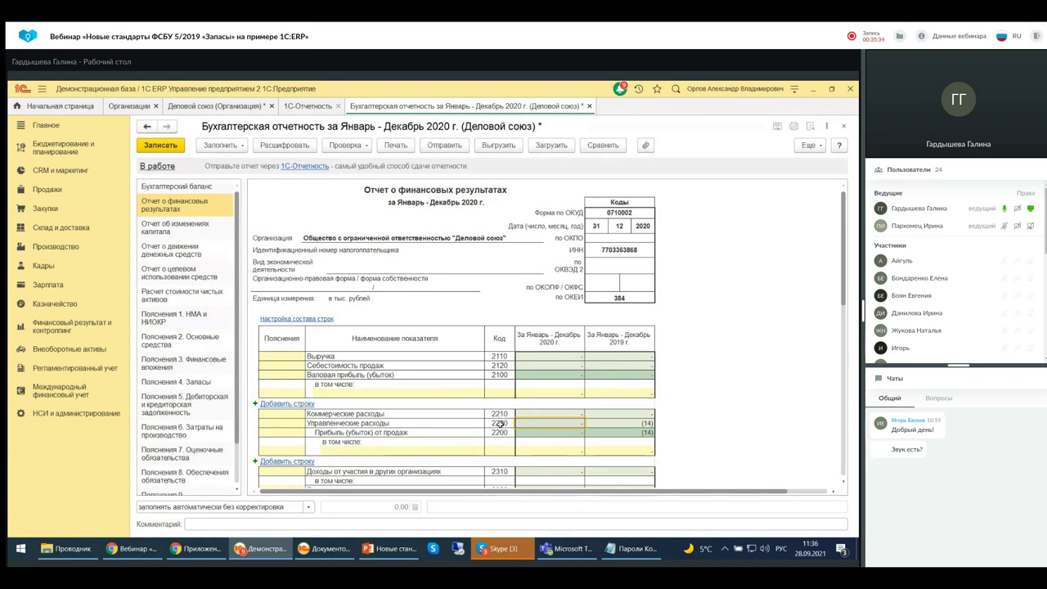
pyautogui.click(540, 414)
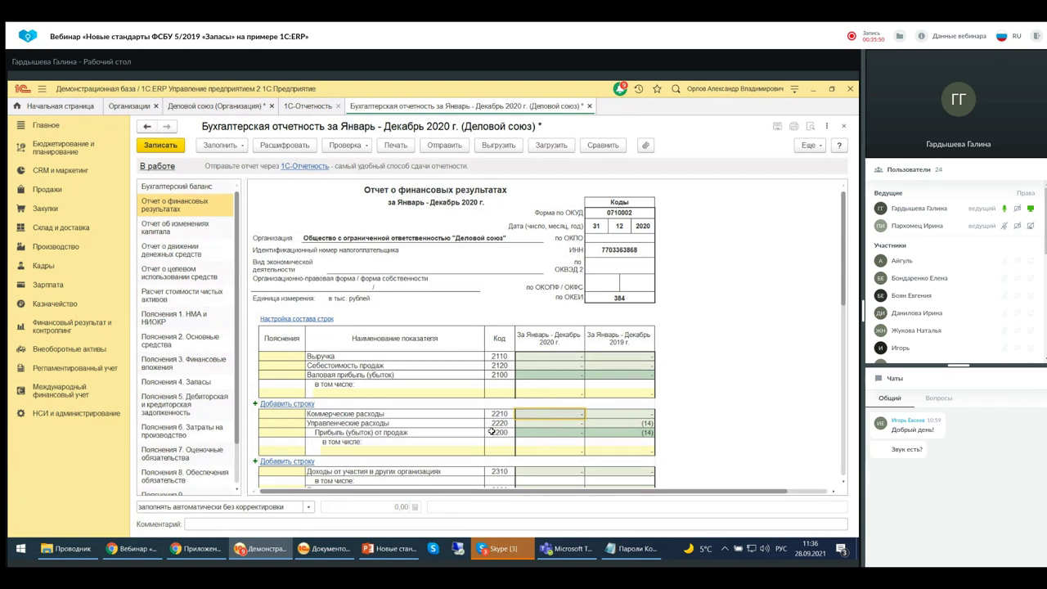
pyautogui.click(552, 432)
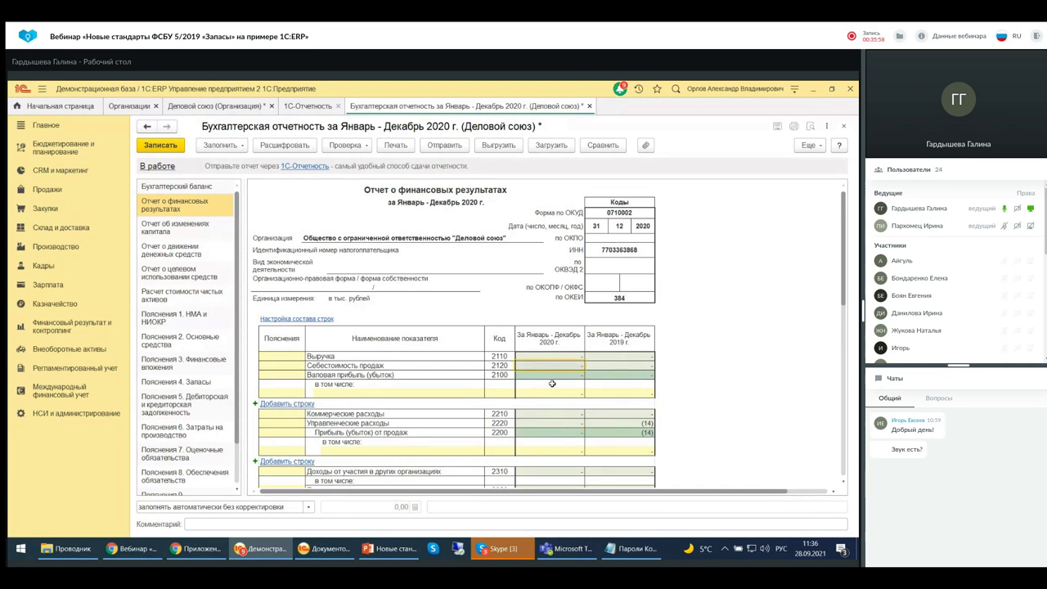
pyautogui.click(554, 414)
pyautogui.click(553, 421)
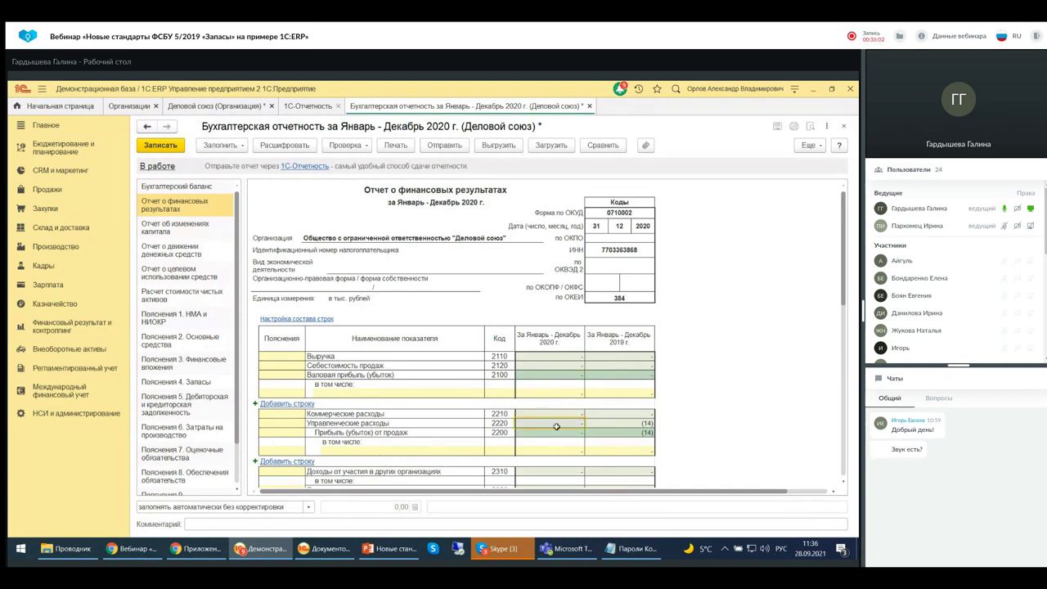
pyautogui.click(559, 432)
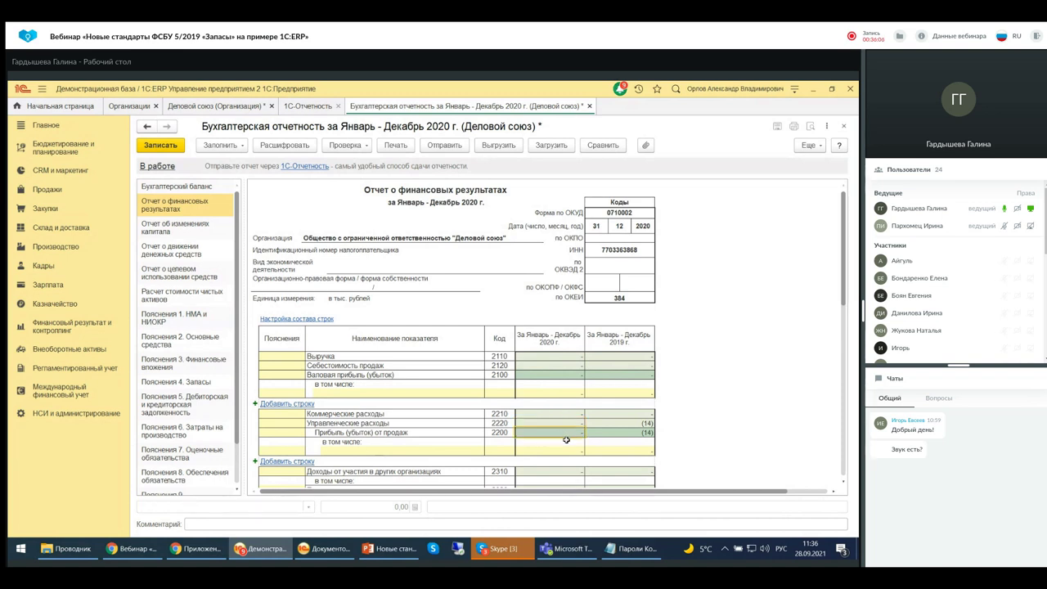
pyautogui.click(549, 423)
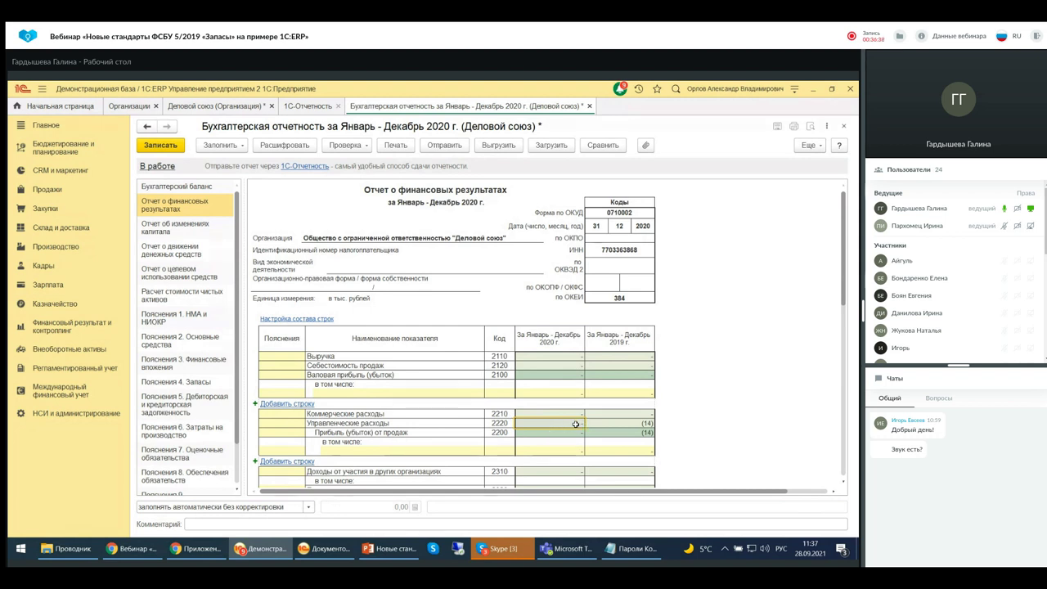
# Step: Review the remaining lines of Отчет о финансовых результатах and open Отчет о движении денежных средств
pyautogui.scroll(-3, 576, 424)
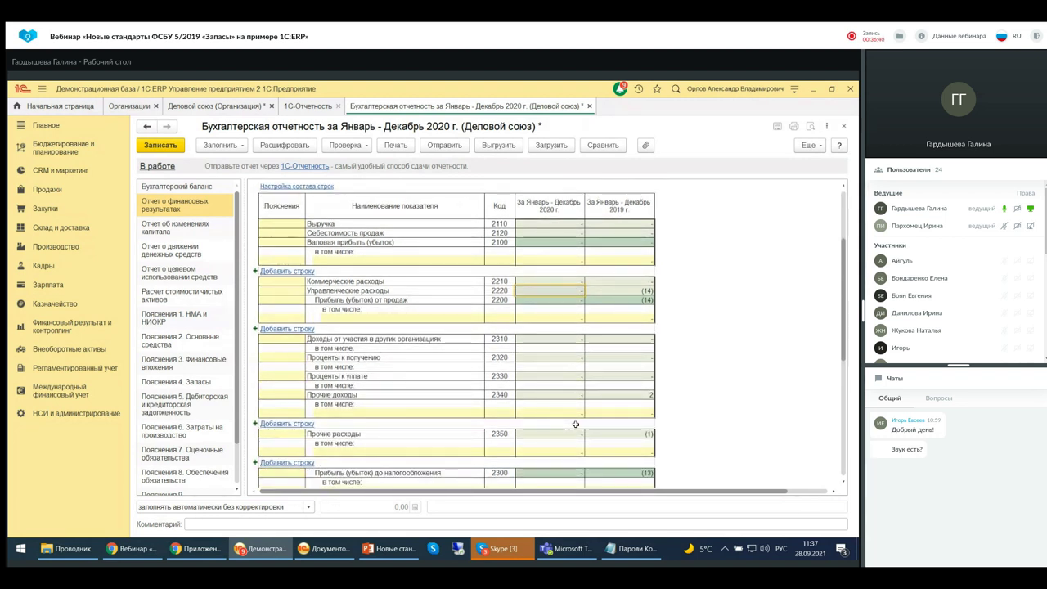
pyautogui.scroll(-4, 576, 423)
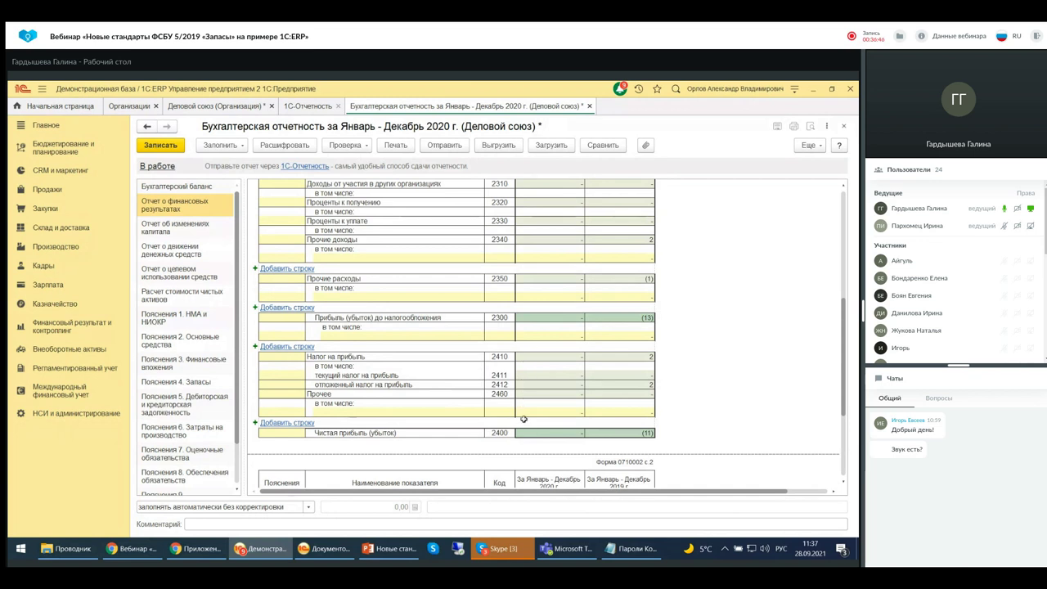
pyautogui.scroll(-2, 526, 422)
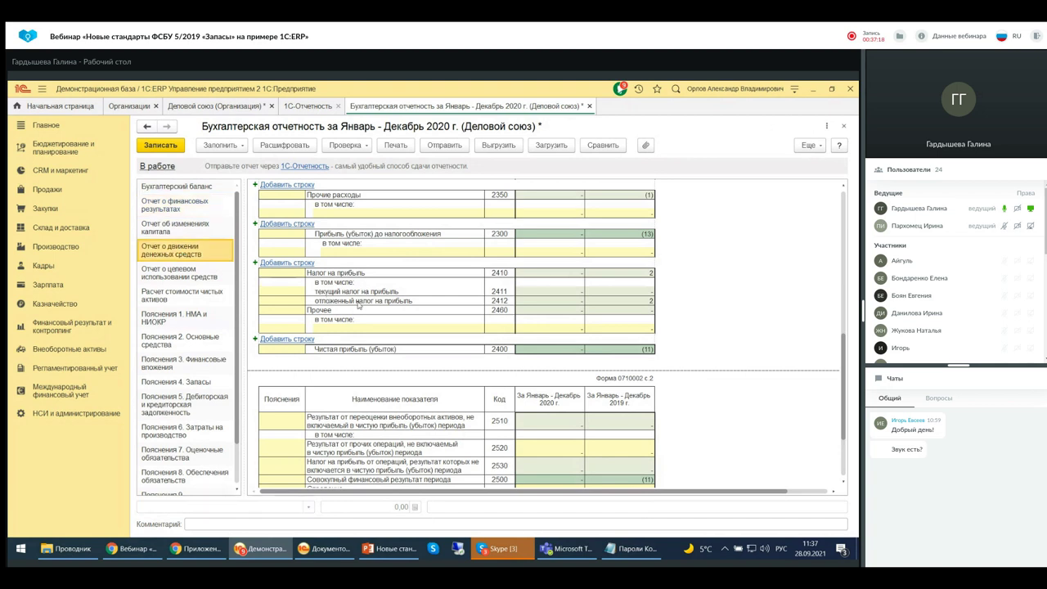
pyautogui.click(174, 250)
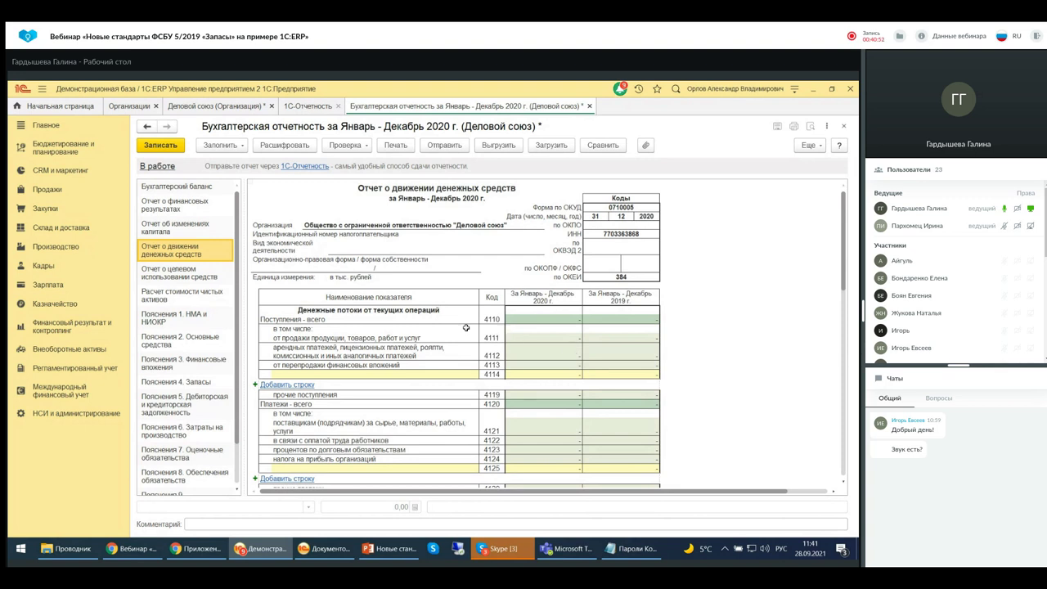
# Step: Review the non-current asset lines of Бухгалтерский баланс and close the reporting set without saving the changes
pyautogui.click(146, 185)
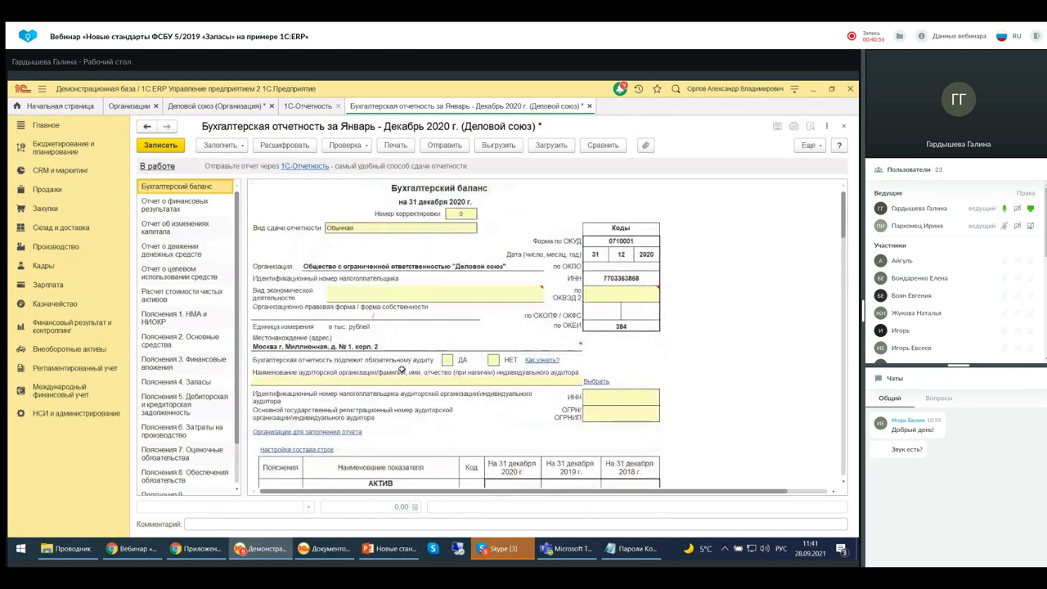
pyautogui.scroll(-5, 405, 370)
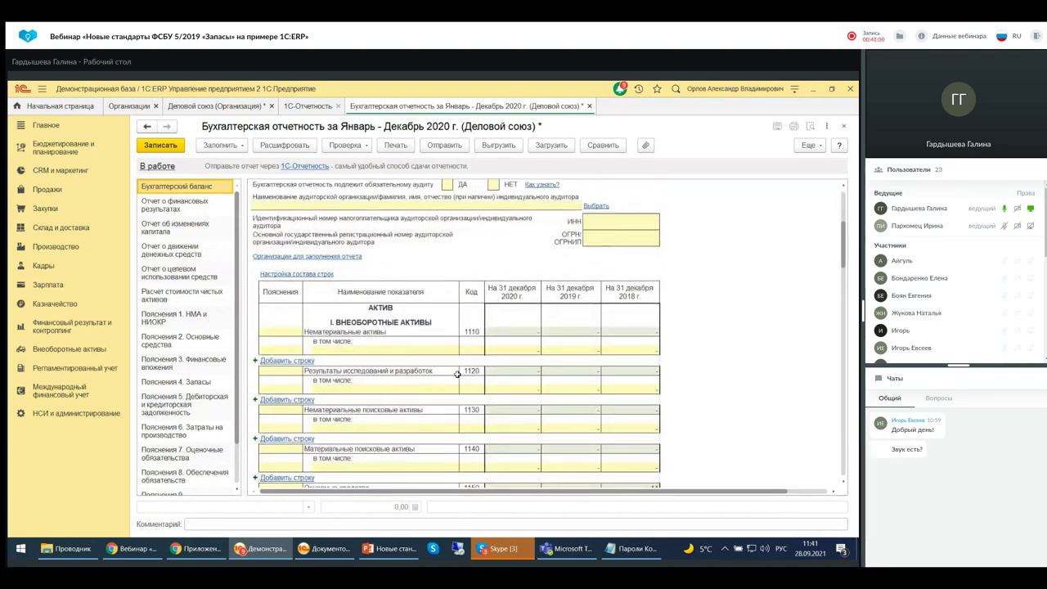
pyautogui.scroll(-2, 458, 374)
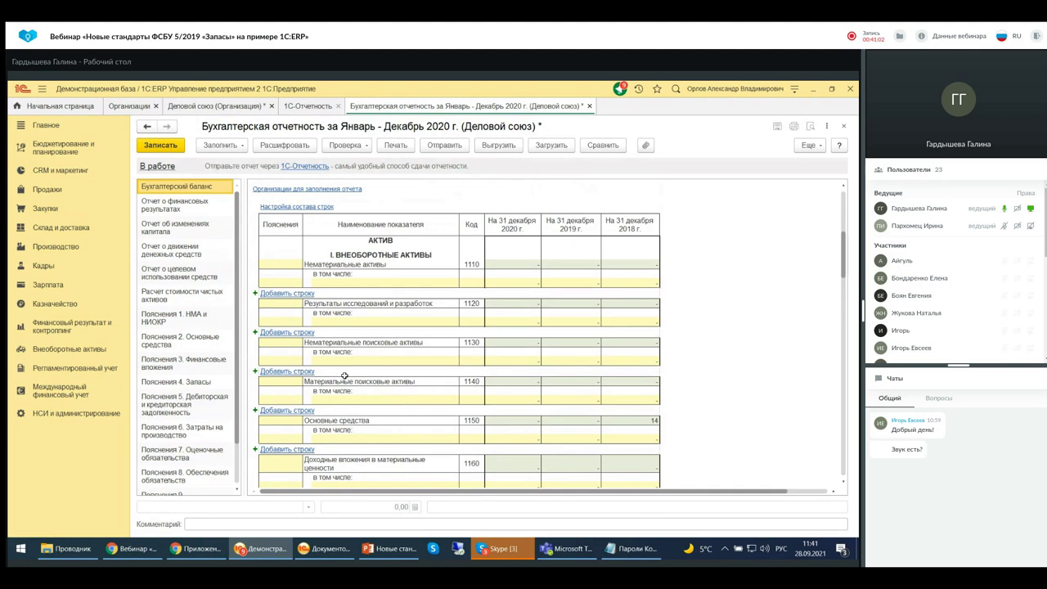
pyautogui.scroll(-3, 401, 412)
pyautogui.scroll(7, 444, 412)
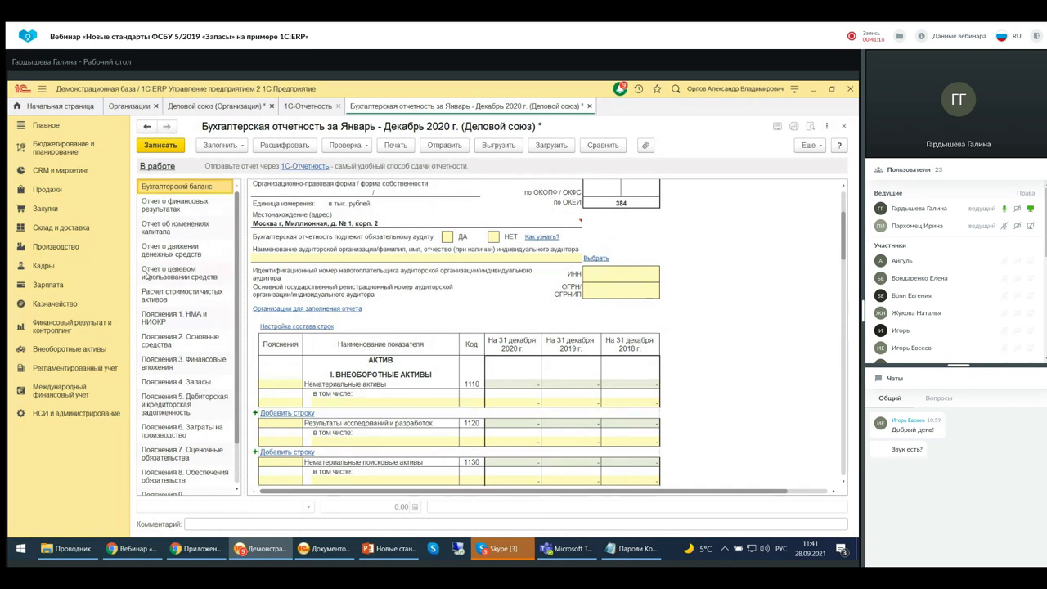
pyautogui.click(844, 125)
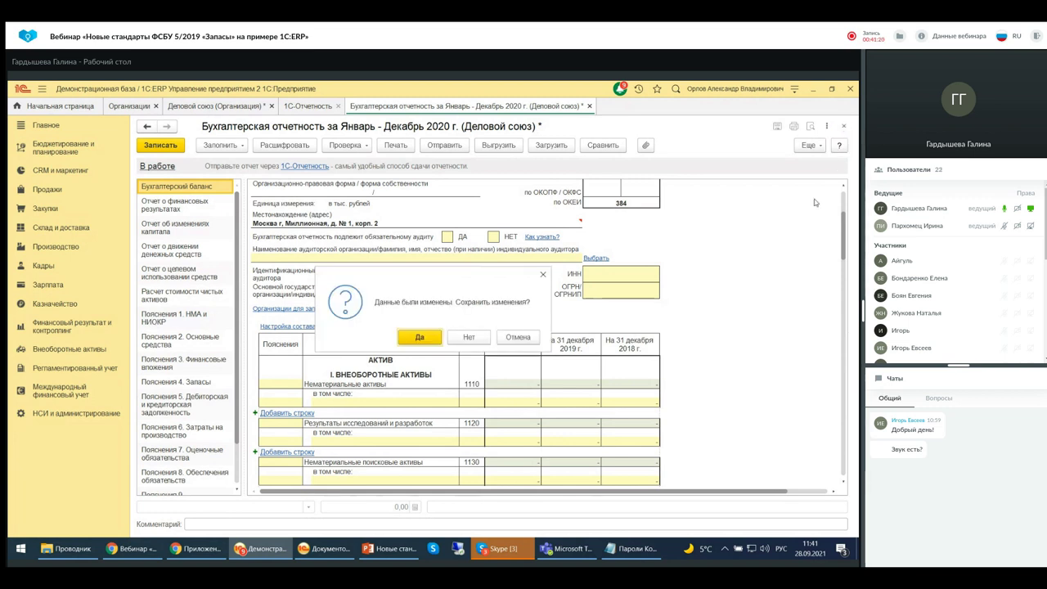
pyautogui.click(479, 342)
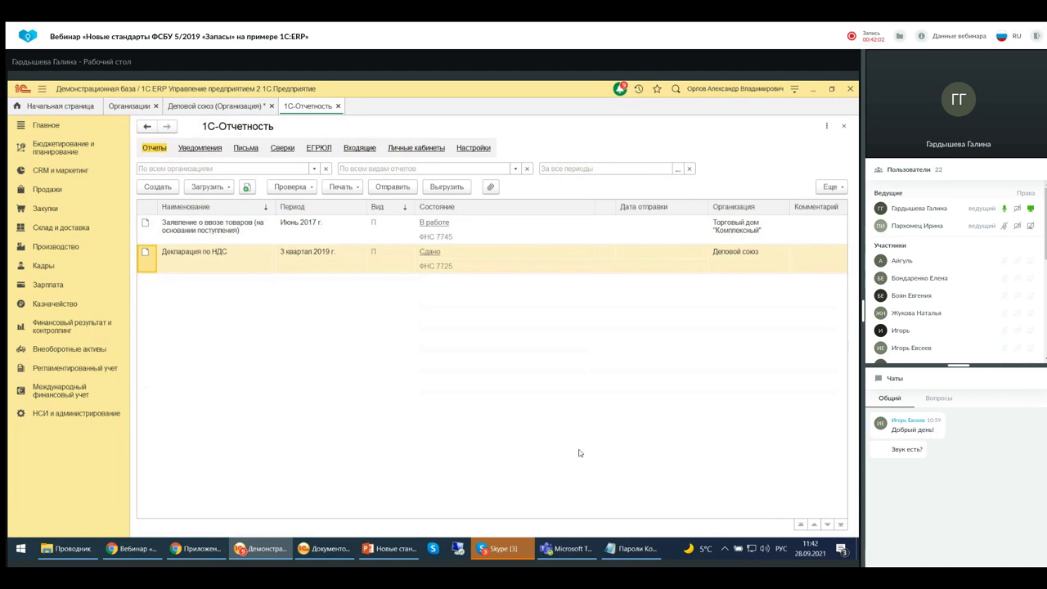
# Step: Switch to the PowerPoint presentation and show slide 7 on what does not belong to inventories
pyautogui.click(391, 548)
pyautogui.scroll(4, 109, 396)
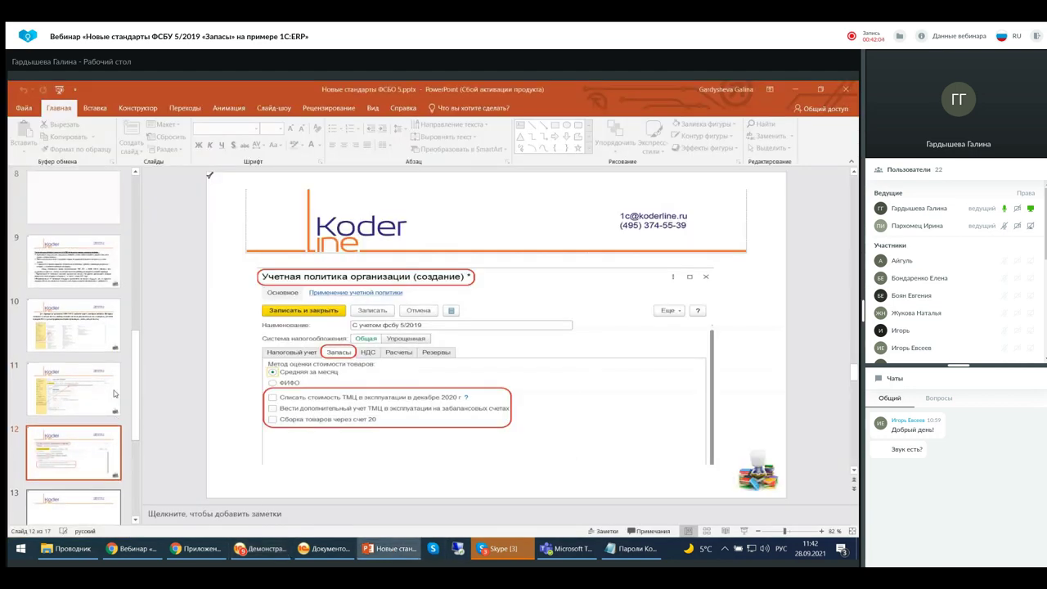
pyautogui.scroll(3, 109, 396)
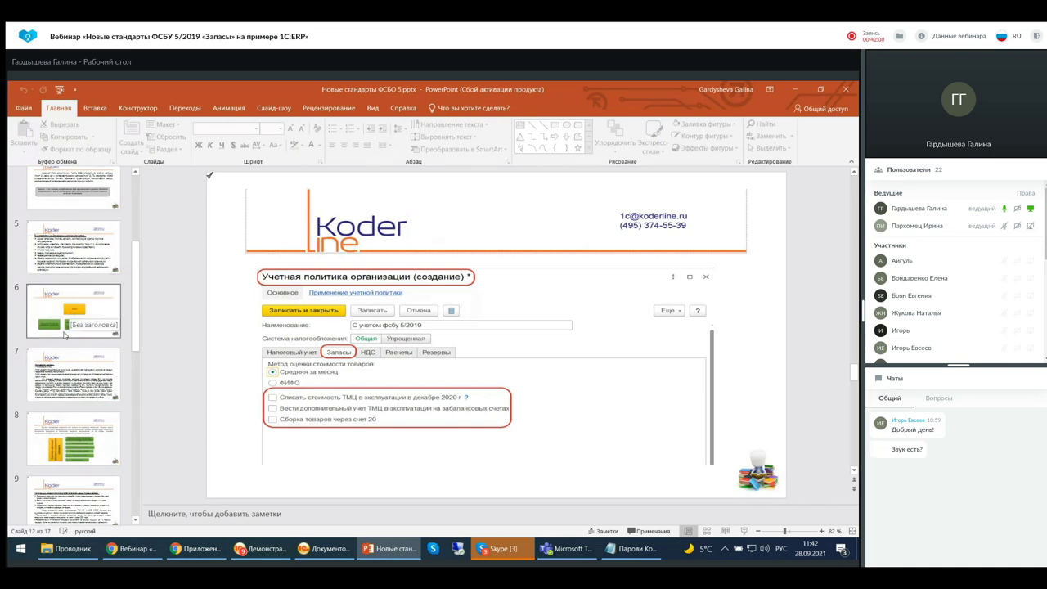
pyautogui.click(66, 378)
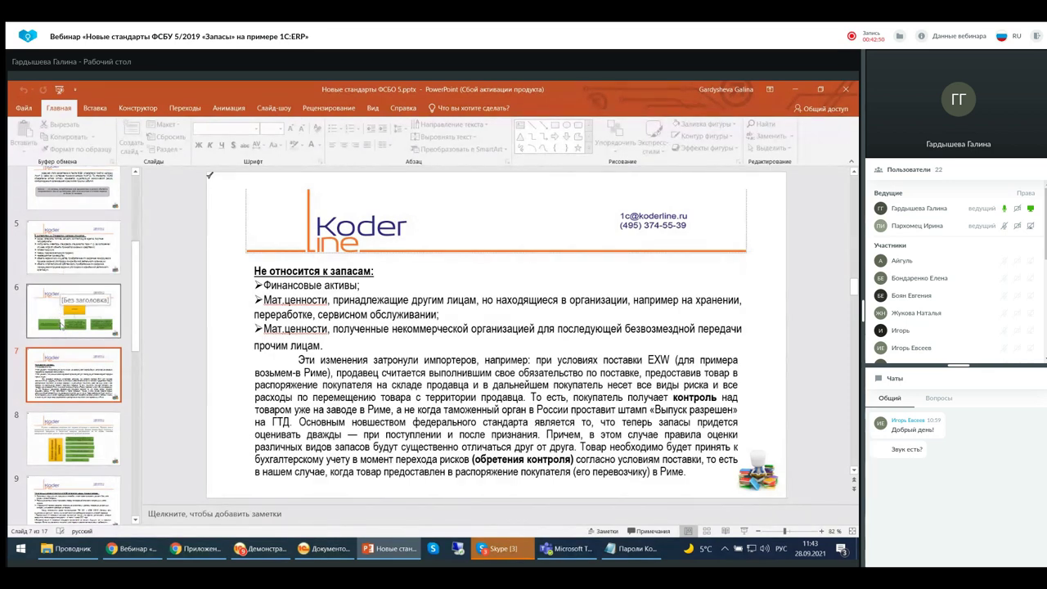
# Step: Go back to slide 6 with the ЗАПАСЫ classification diagram
pyautogui.click(61, 324)
pyautogui.scroll(1, 504, 431)
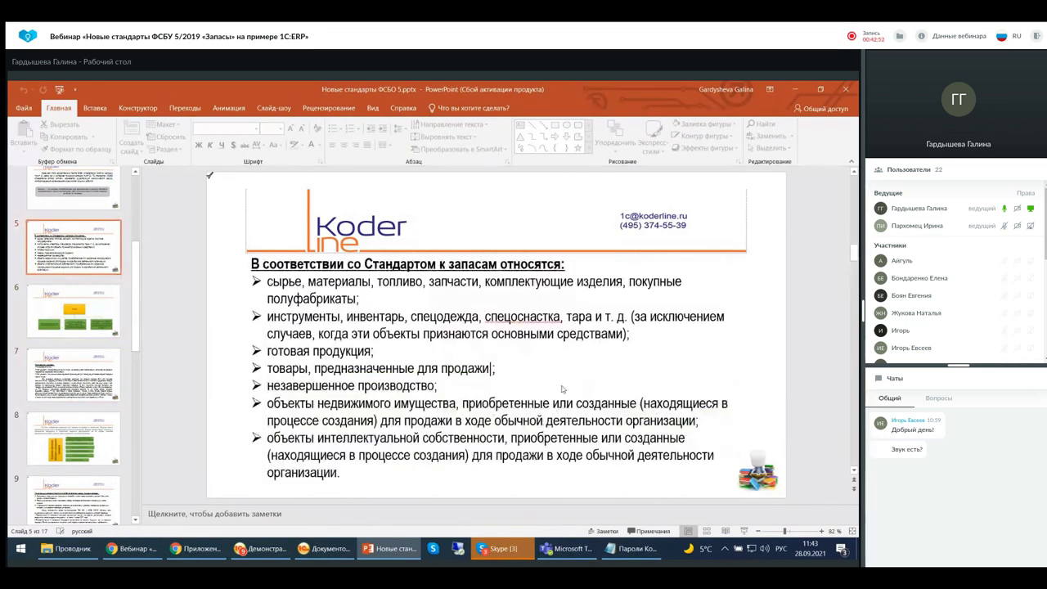
pyautogui.click(62, 324)
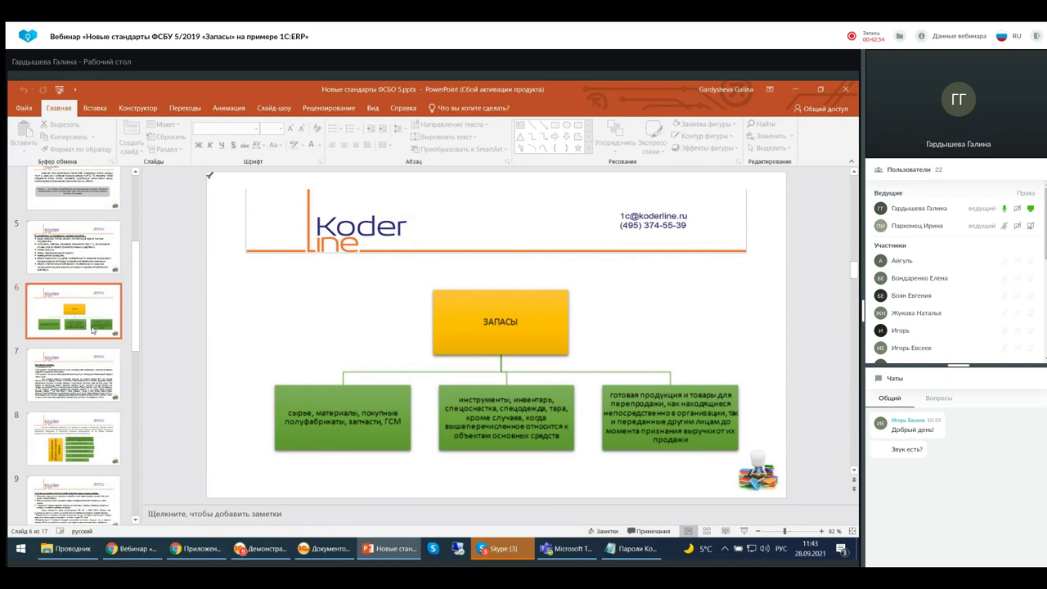